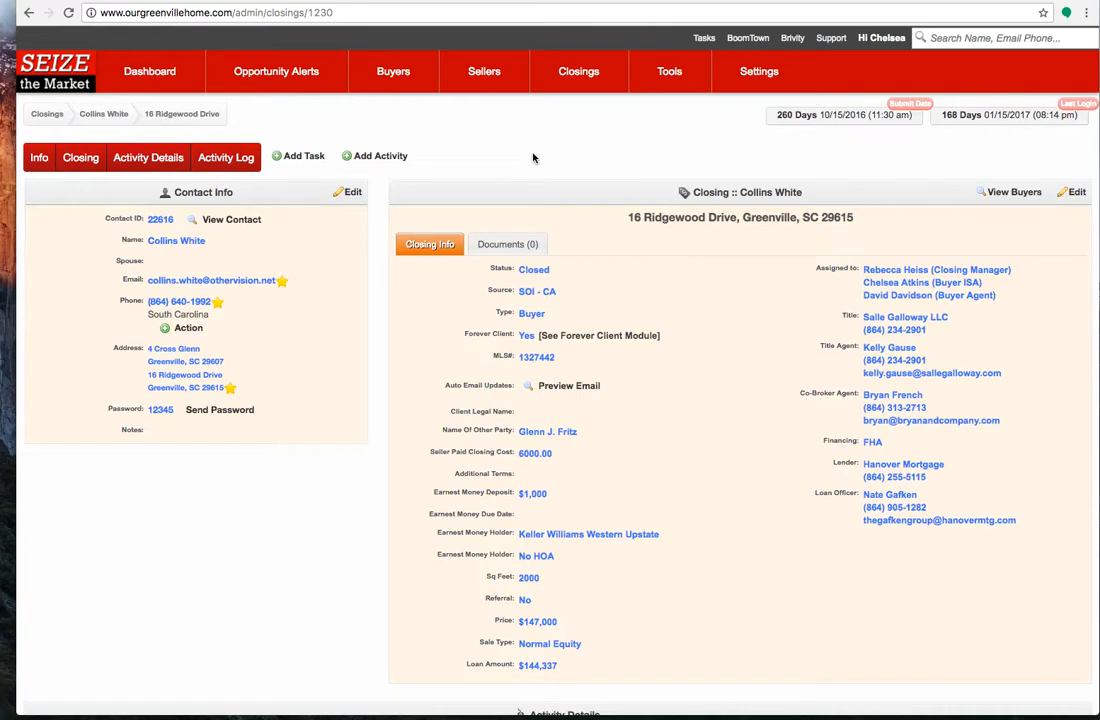
# Start a new contact record and set its source to SOI - SOI - CA
pyautogui.moveTo(128, 78)
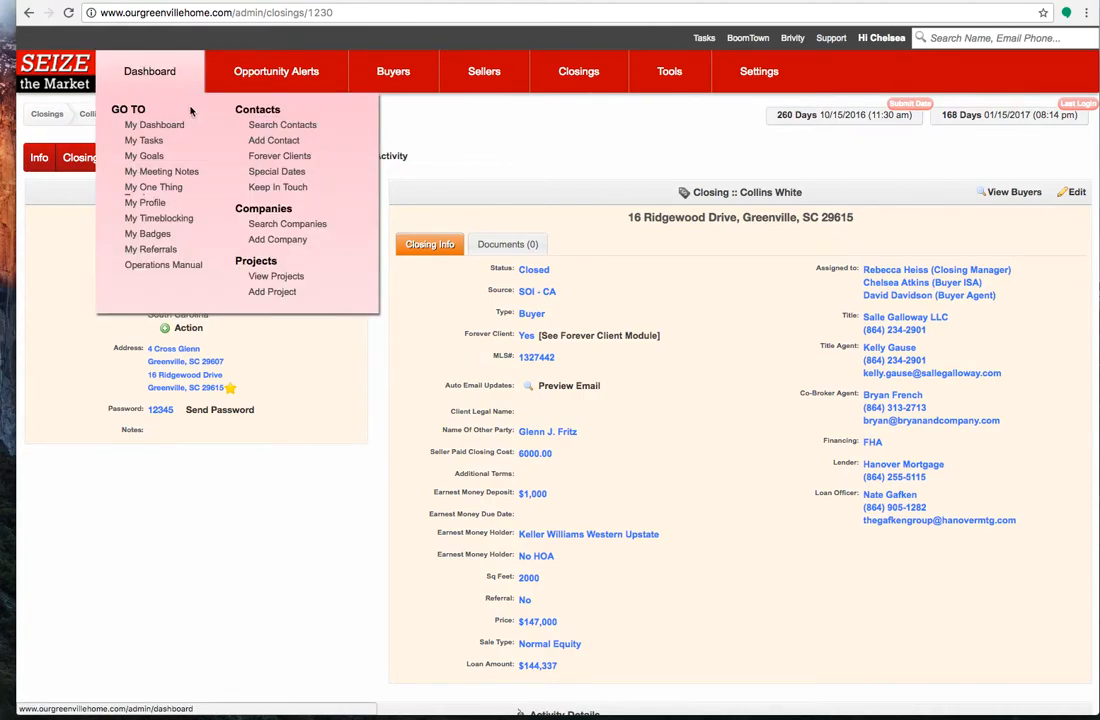
pyautogui.click(268, 144)
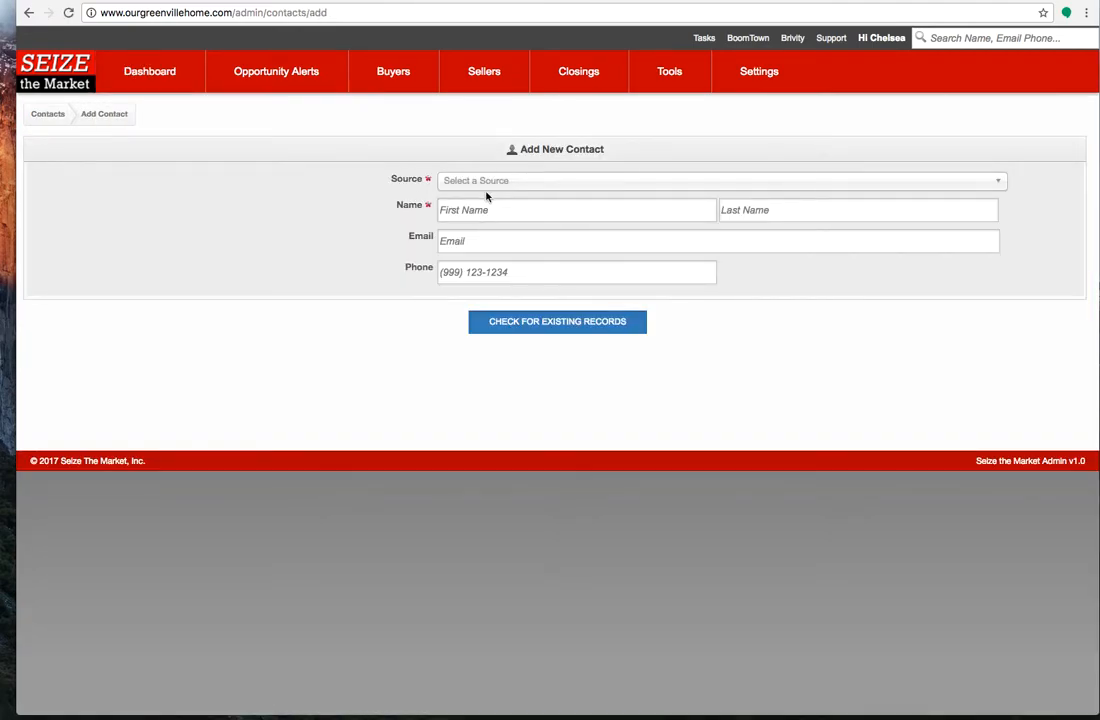
pyautogui.click(487, 188)
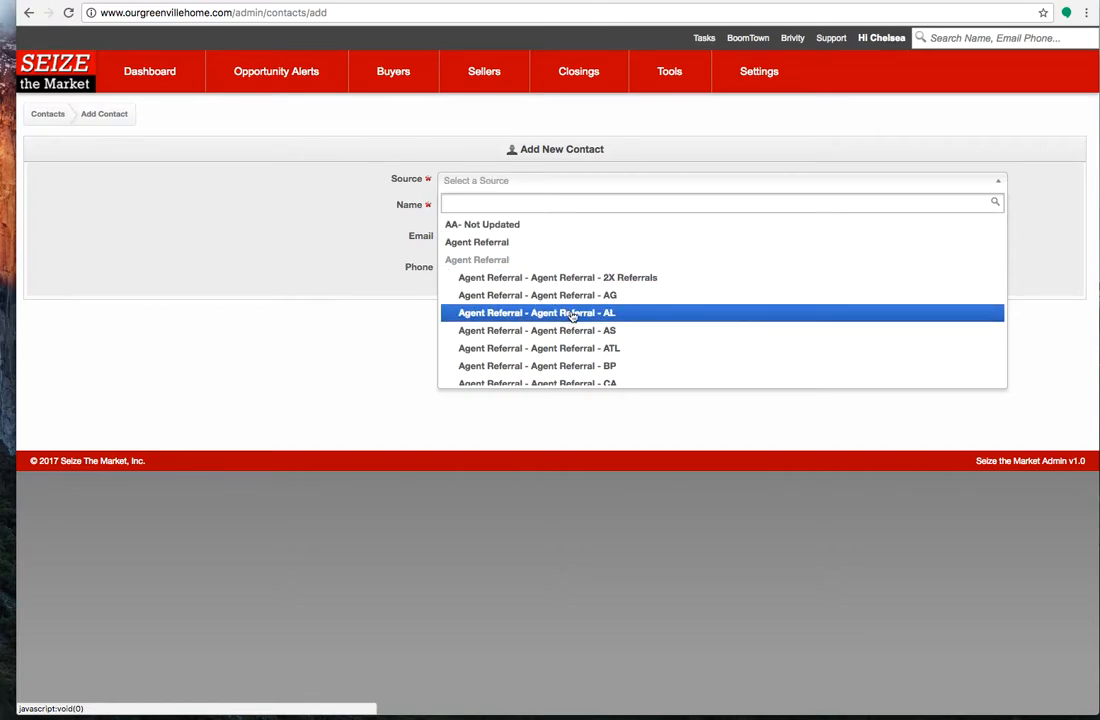
pyautogui.scroll(-4, 572, 318)
pyautogui.scroll(-6, 575, 320)
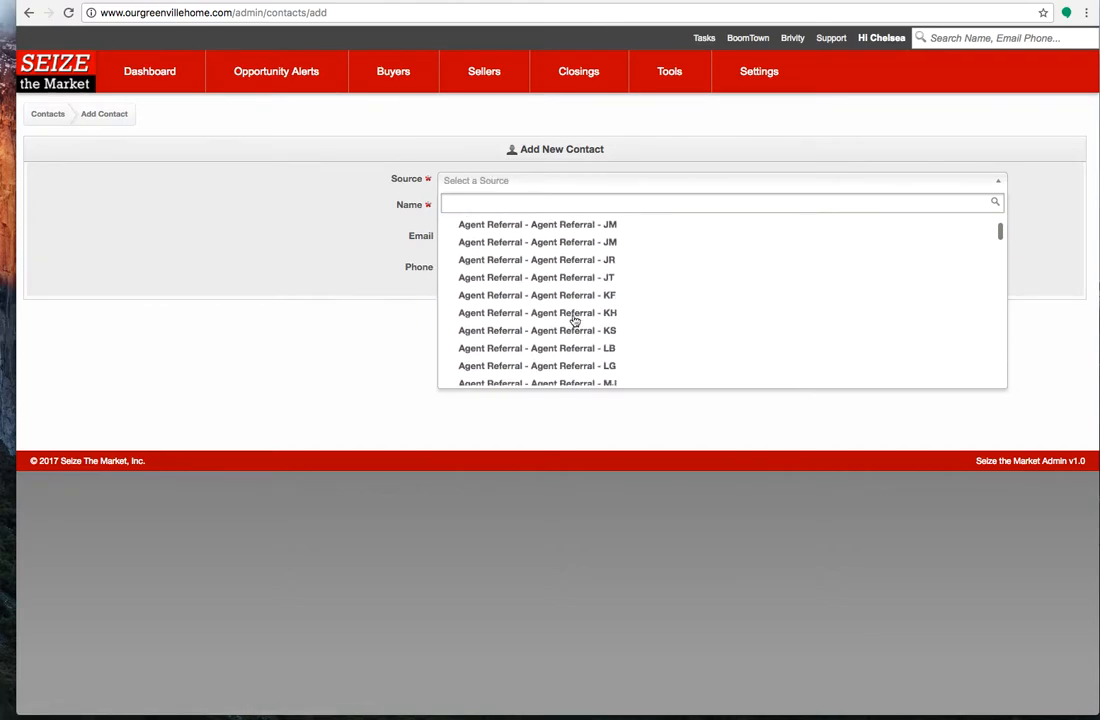
pyautogui.scroll(-5, 575, 320)
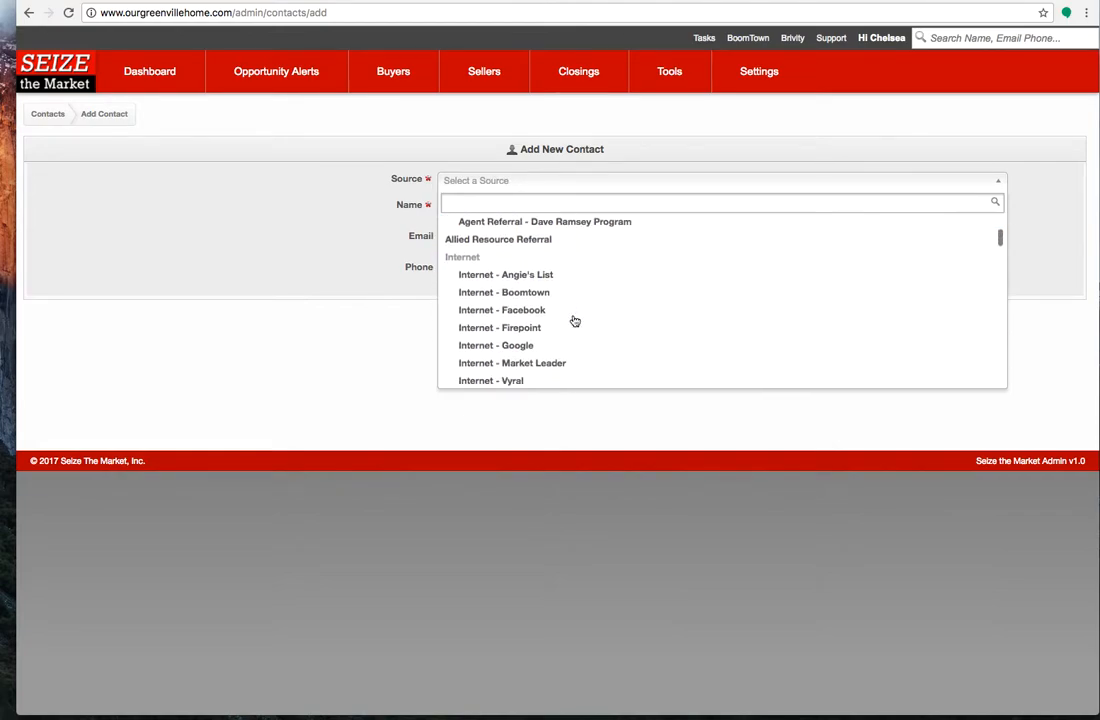
pyautogui.scroll(-6, 575, 320)
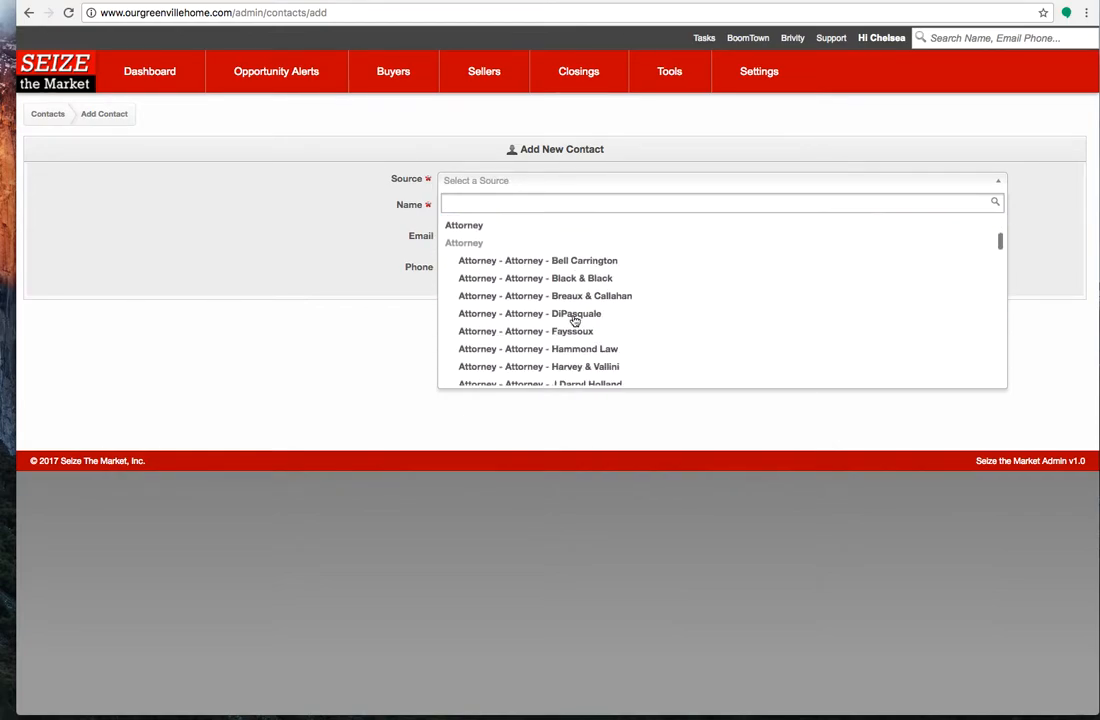
pyautogui.scroll(-6, 575, 320)
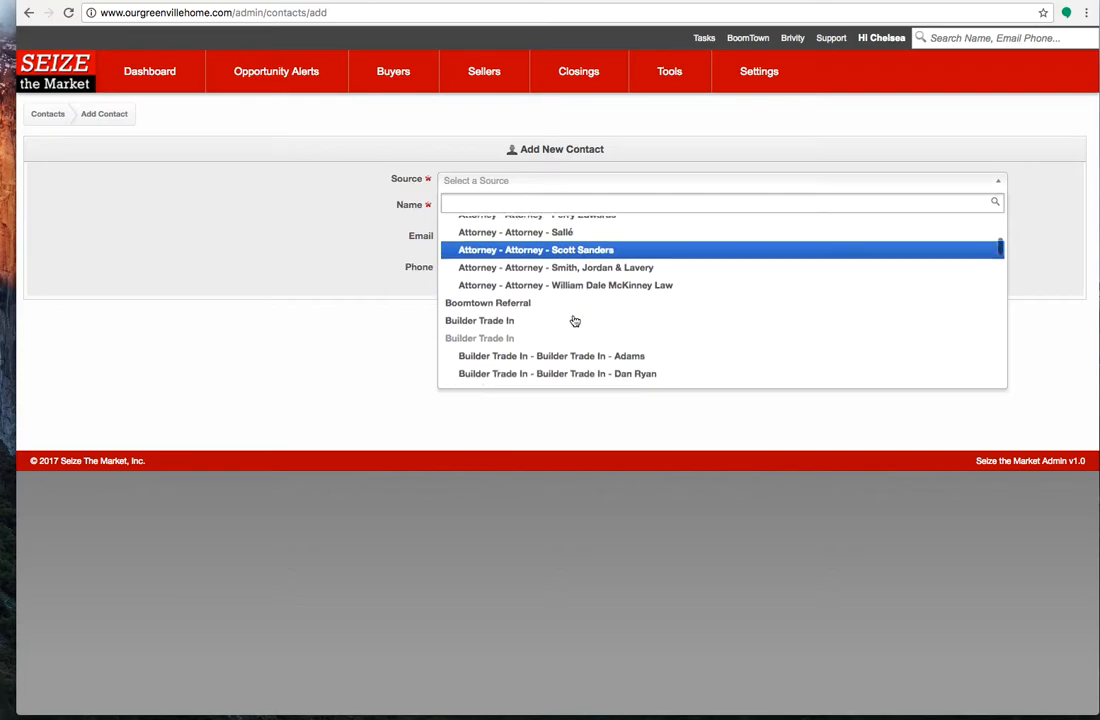
pyautogui.scroll(-1, 575, 321)
pyautogui.scroll(1, 573, 318)
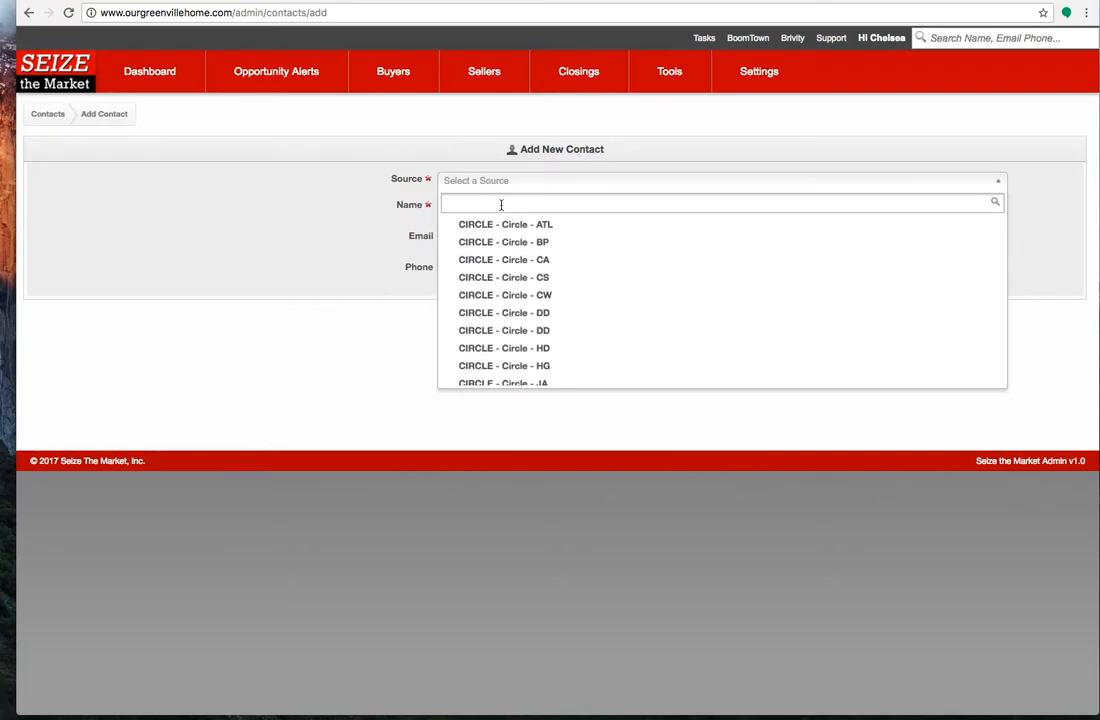
pyautogui.write('SOI')
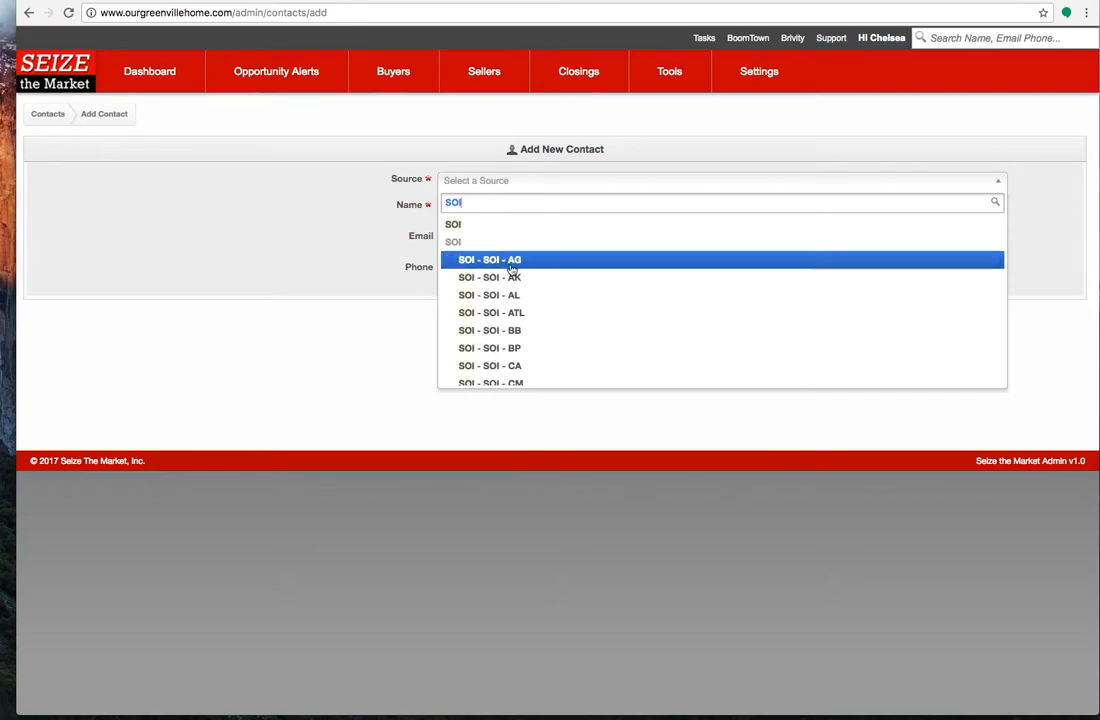
pyautogui.click(541, 370)
# Enter the new contact's first and last name, e-mail address and phone number
pyautogui.click(505, 209)
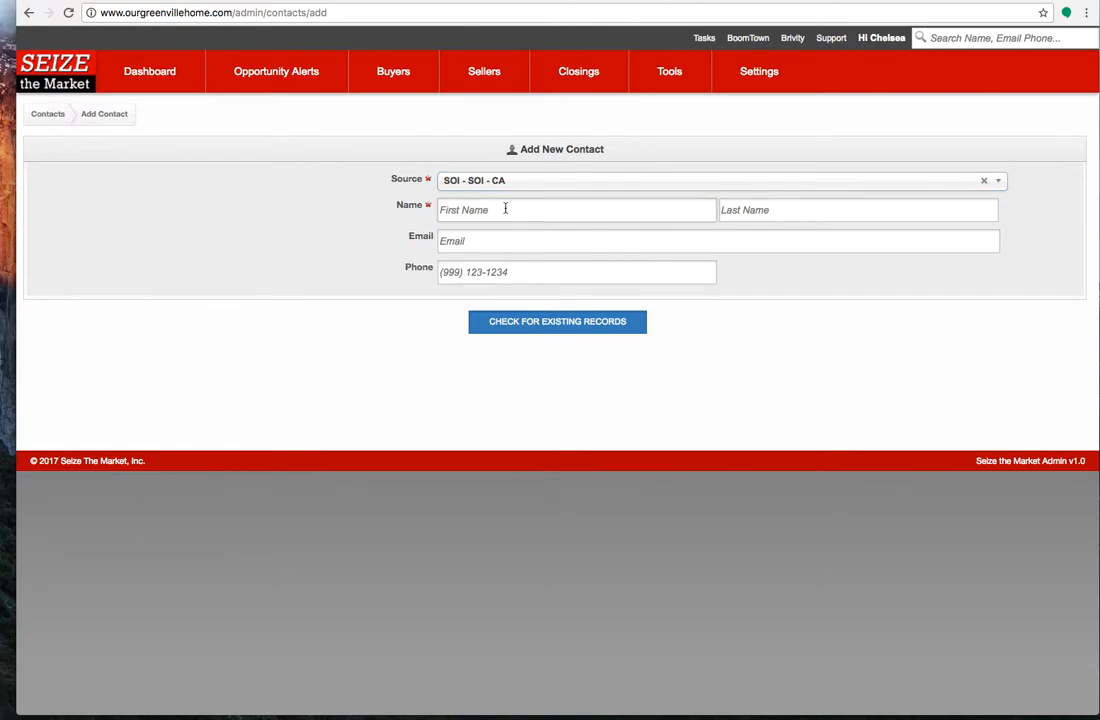
pyautogui.write('J')
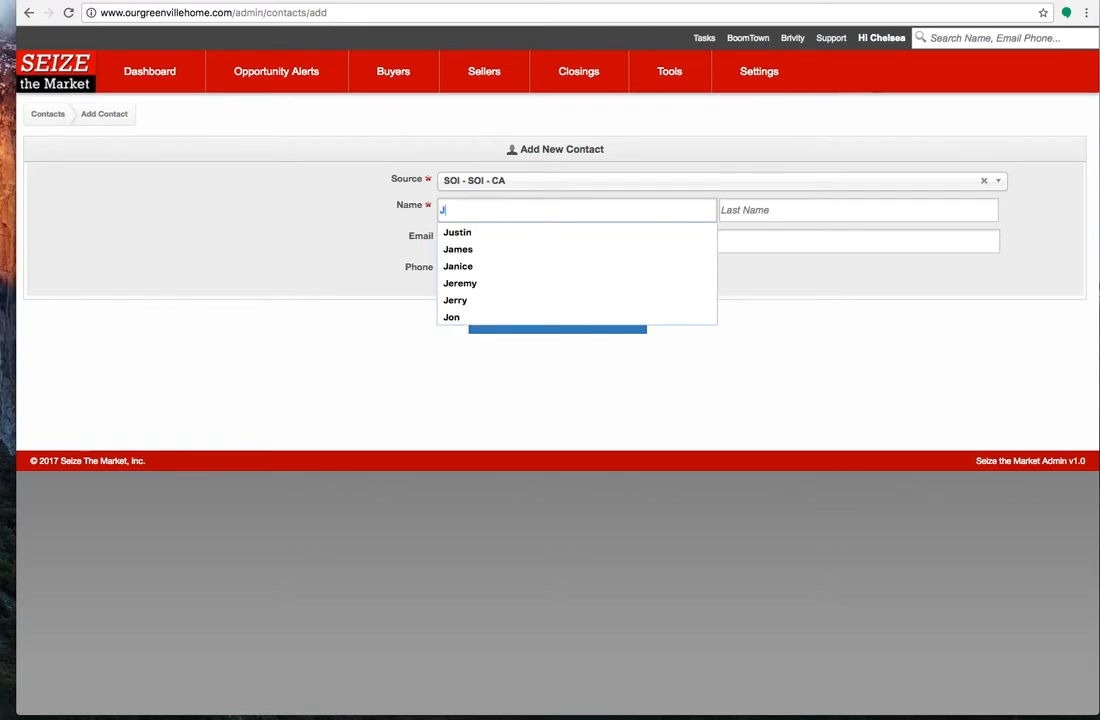
pyautogui.write('ohnDoe')
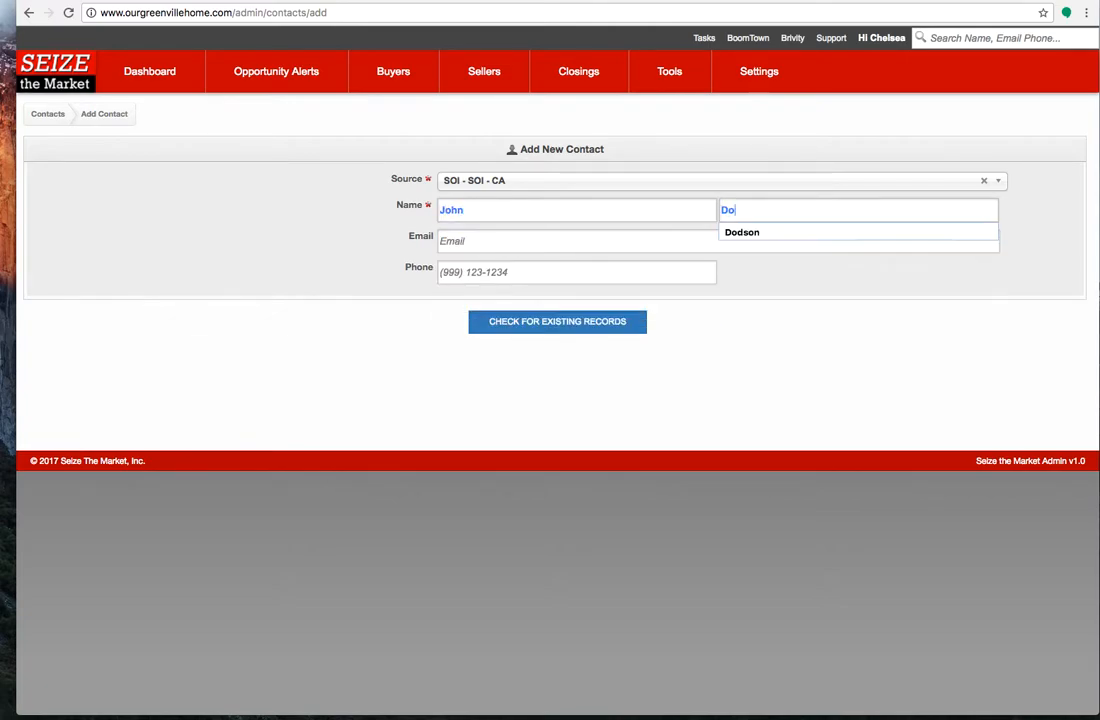
pyautogui.press('Tab')
pyautogui.write('jo')
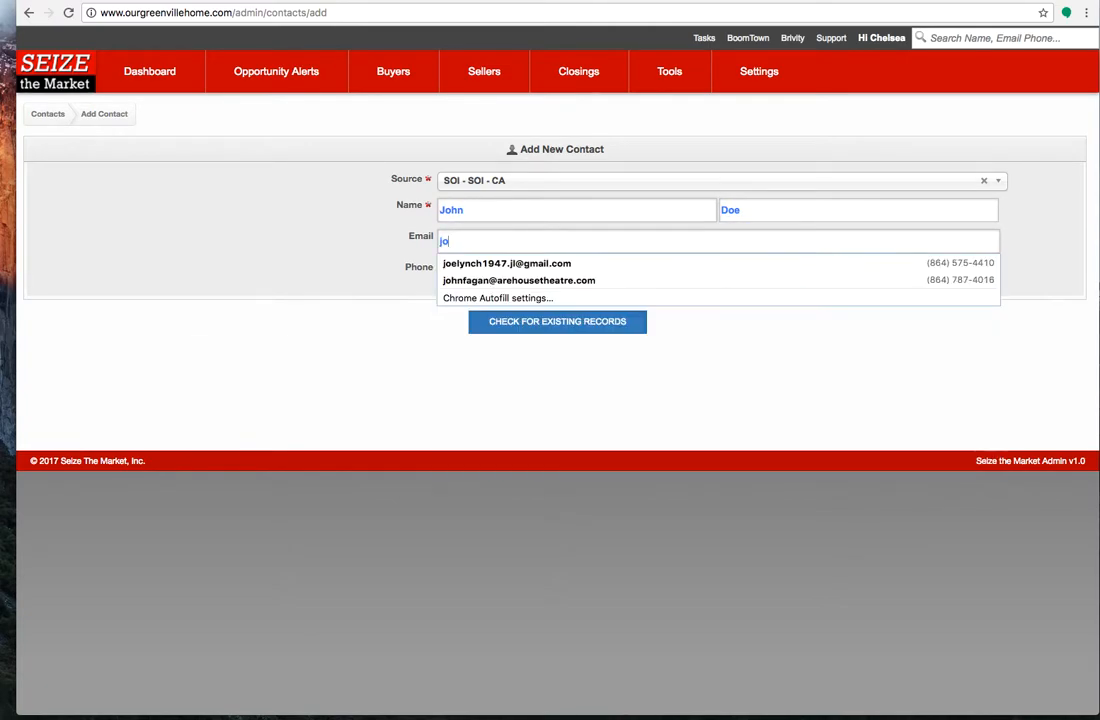
pyautogui.write('hndoetest@test.com')
pyautogui.press('Tab')
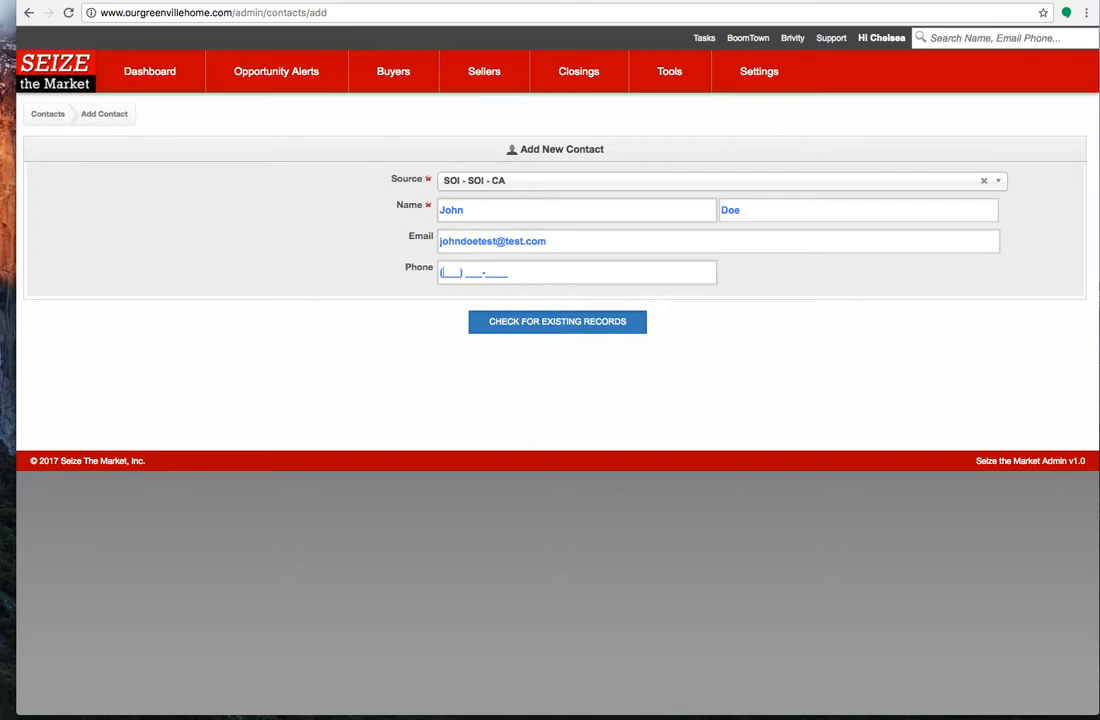
pyautogui.write('555) 555-1234')
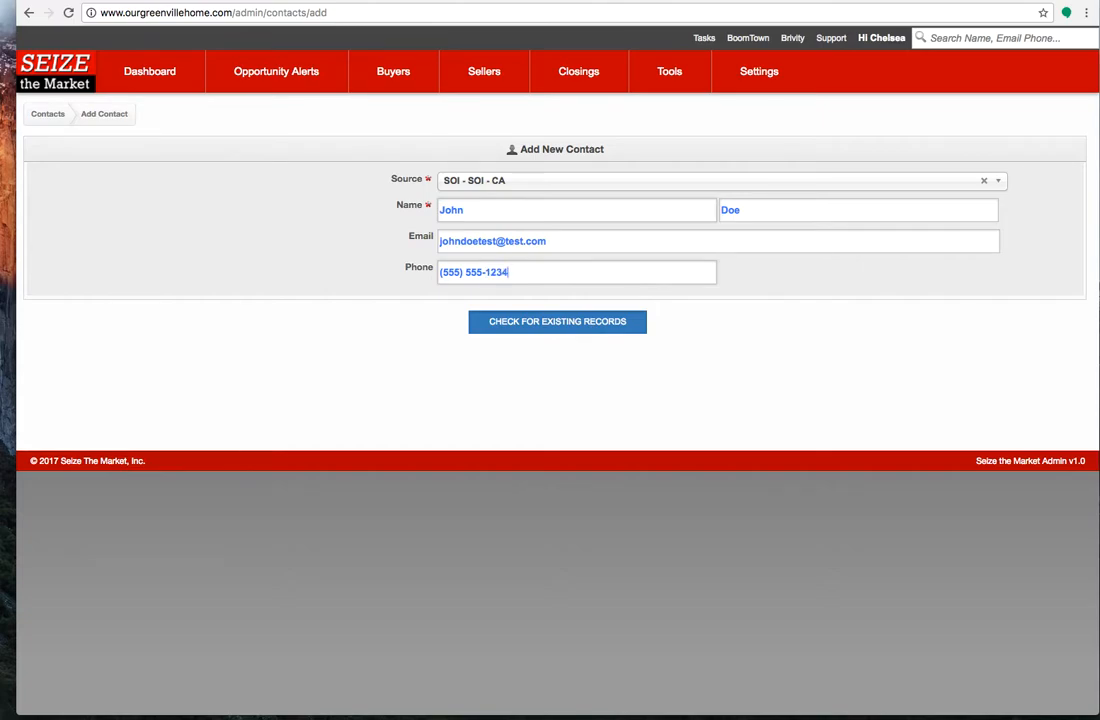
# Check for existing records and add the entry as a new contact
pyautogui.click(535, 330)
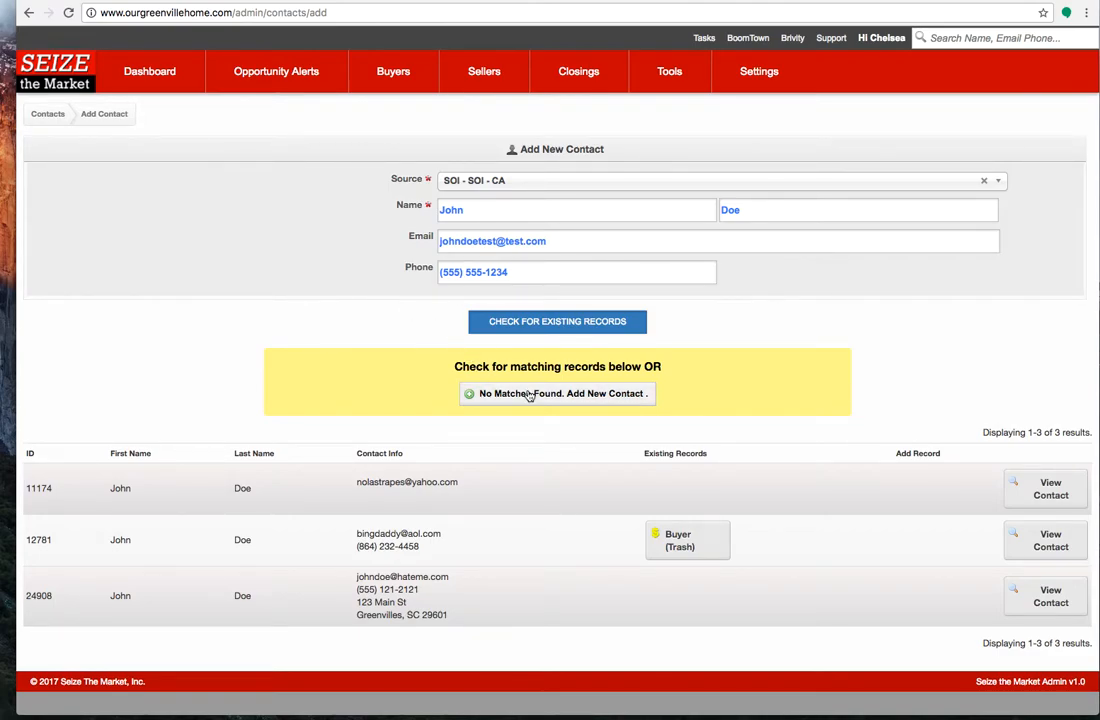
pyautogui.click(558, 400)
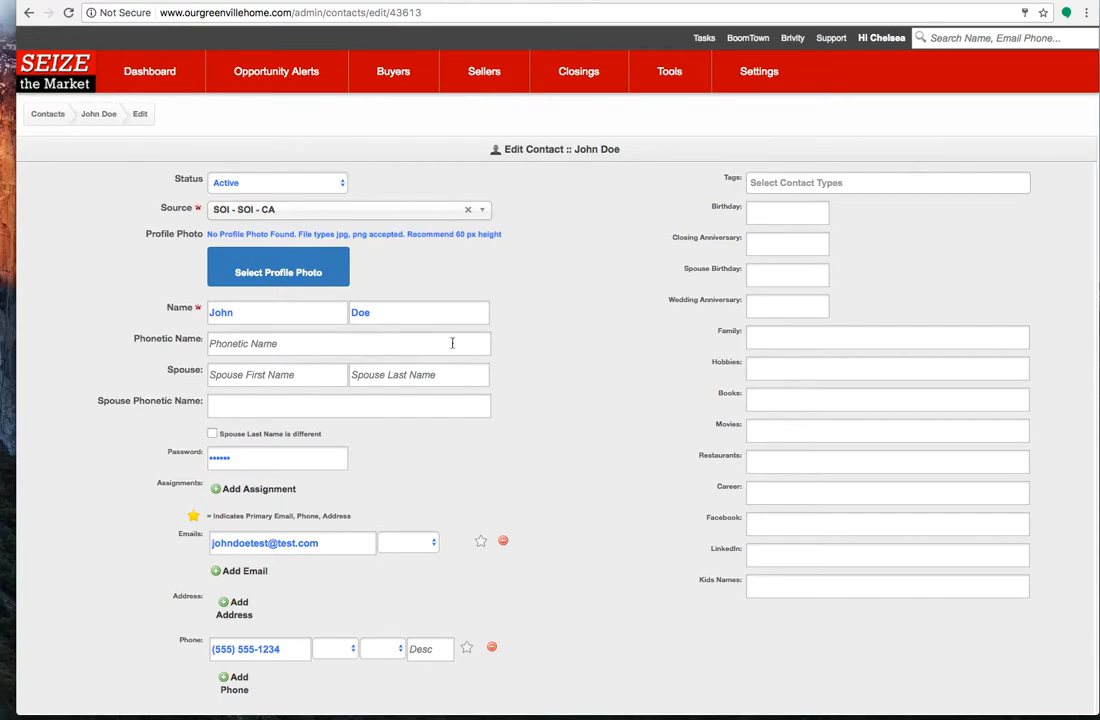
# Enter the spouse's first name and update the contact, declining the browser's offer to update the saved password
pyautogui.click(286, 374)
pyautogui.write('Jane')
pyautogui.scroll(-1, 484, 481)
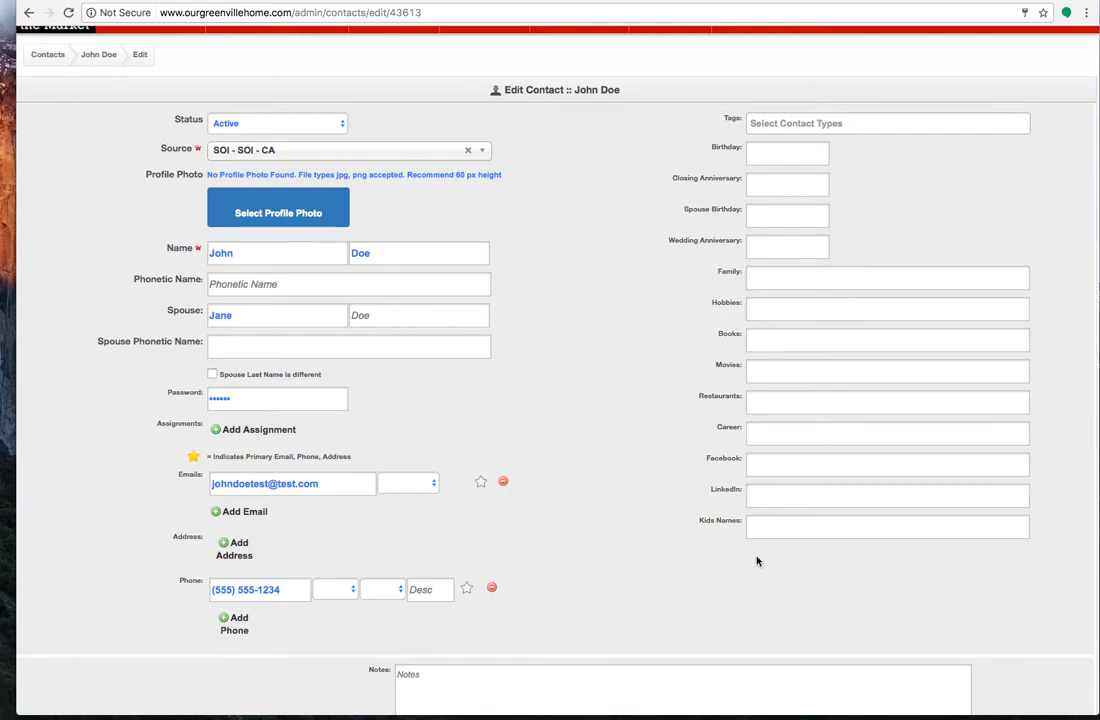
pyautogui.scroll(-3, 609, 589)
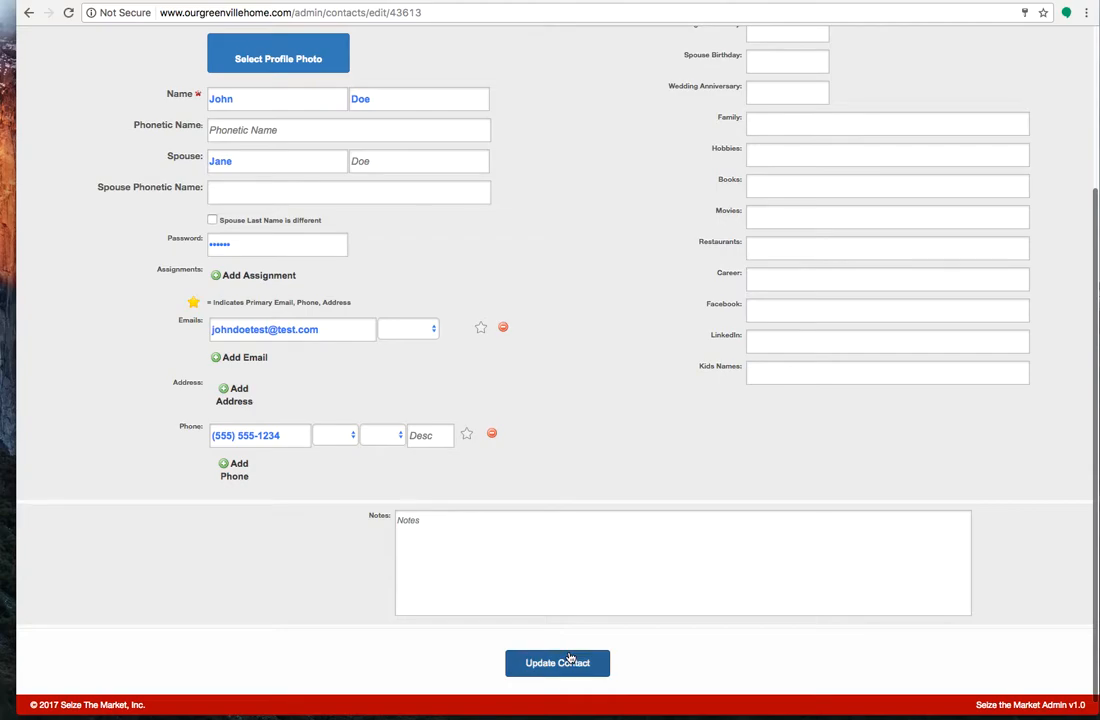
pyautogui.click(570, 660)
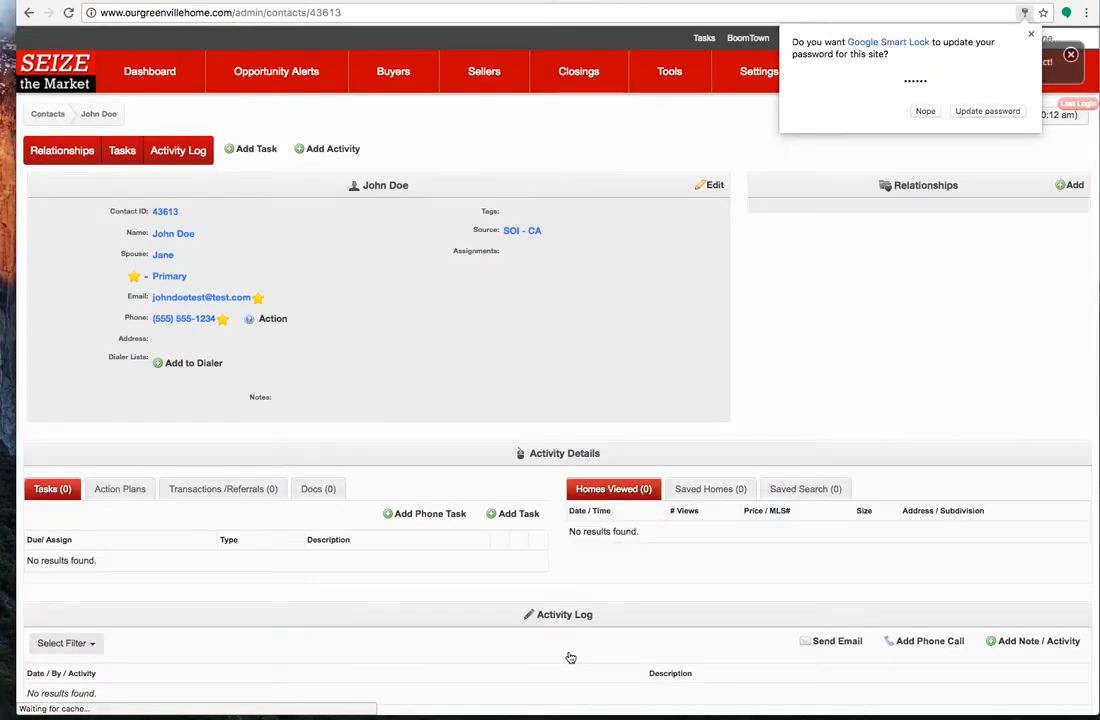
pyautogui.click(924, 112)
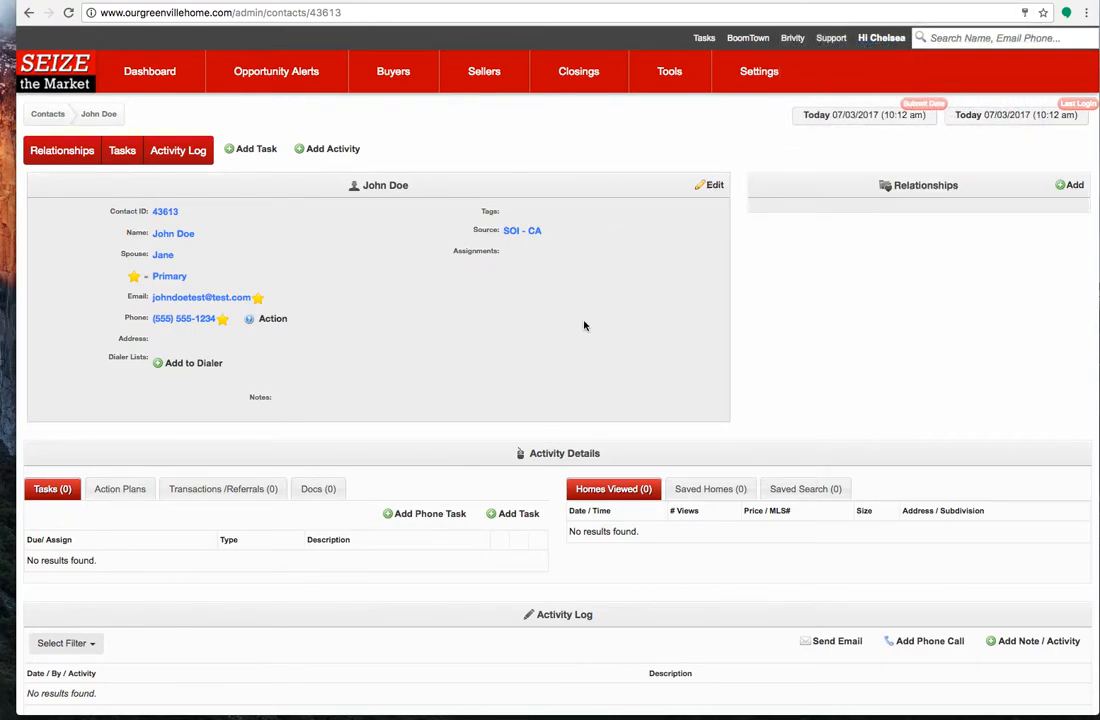
# Add a buyer transaction to the contact and set its source to SOI - SOI - CA
pyautogui.click(225, 497)
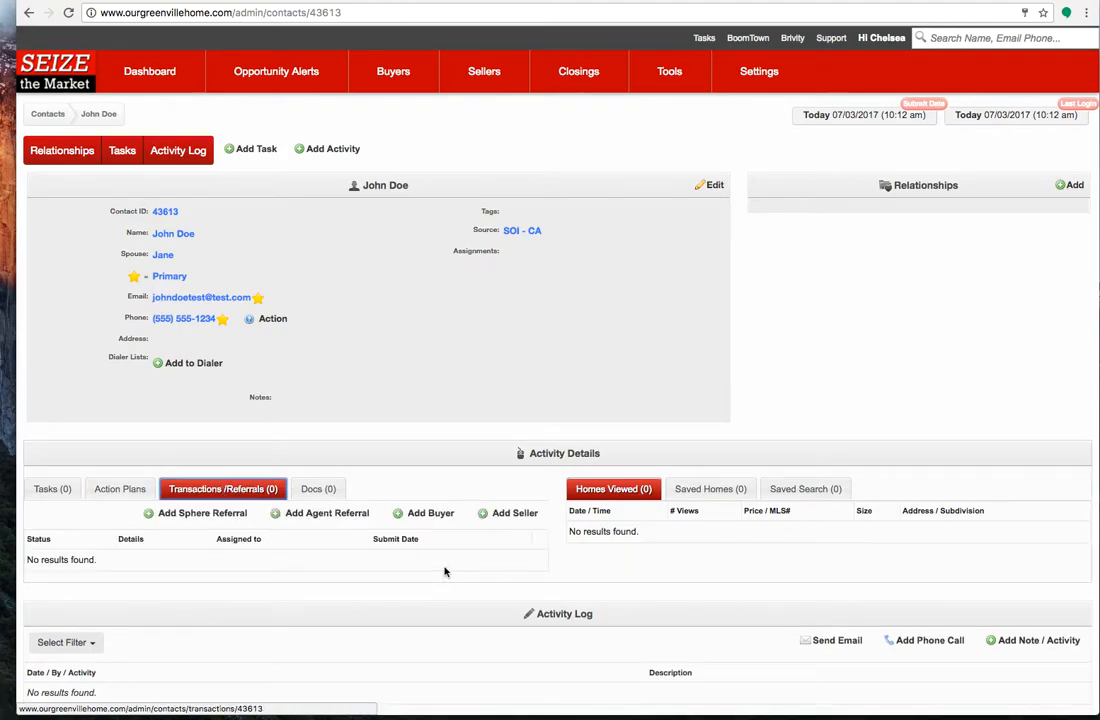
pyautogui.click(432, 516)
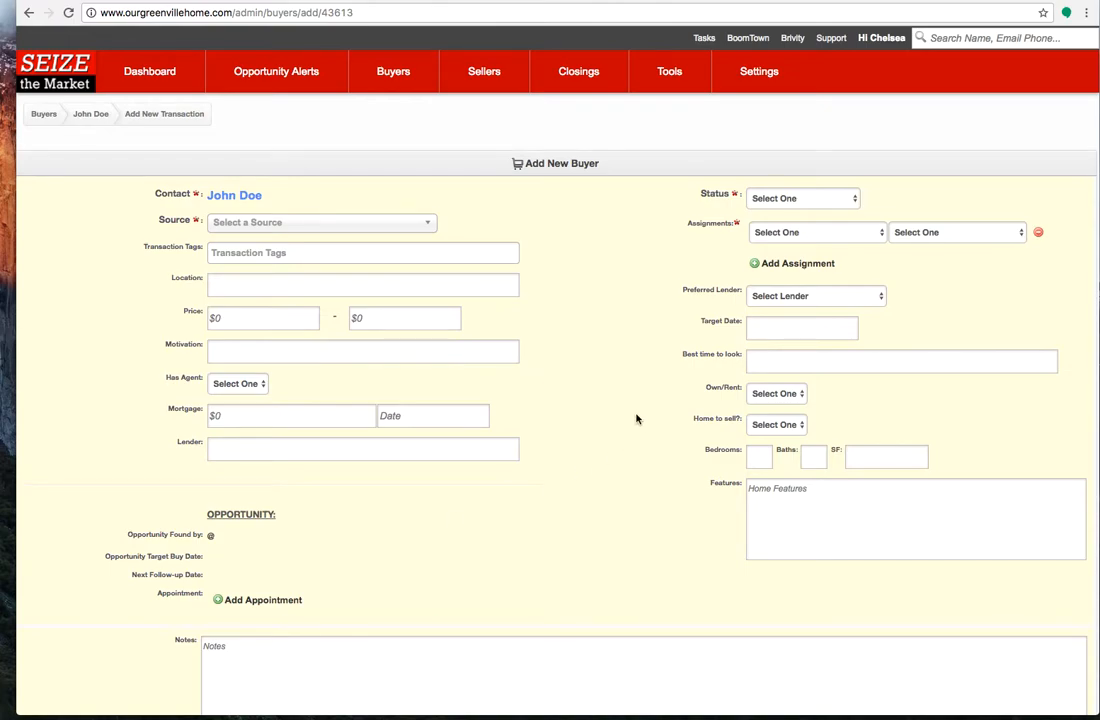
pyautogui.scroll(-1, 636, 419)
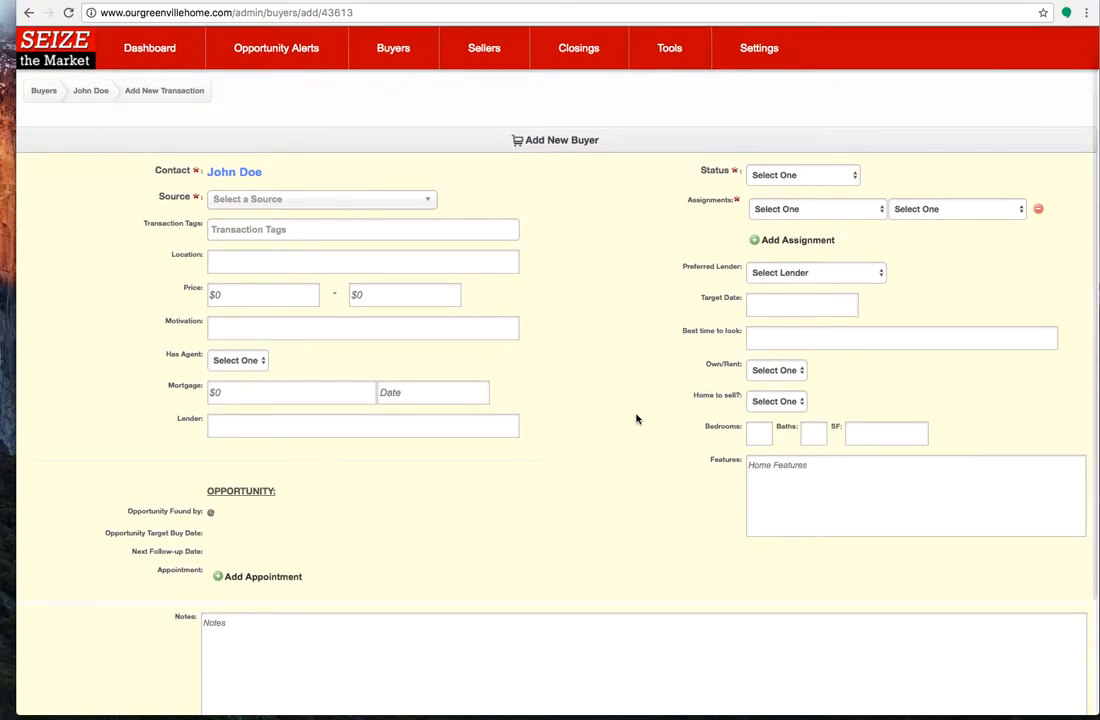
pyautogui.click(348, 205)
pyautogui.write('soi')
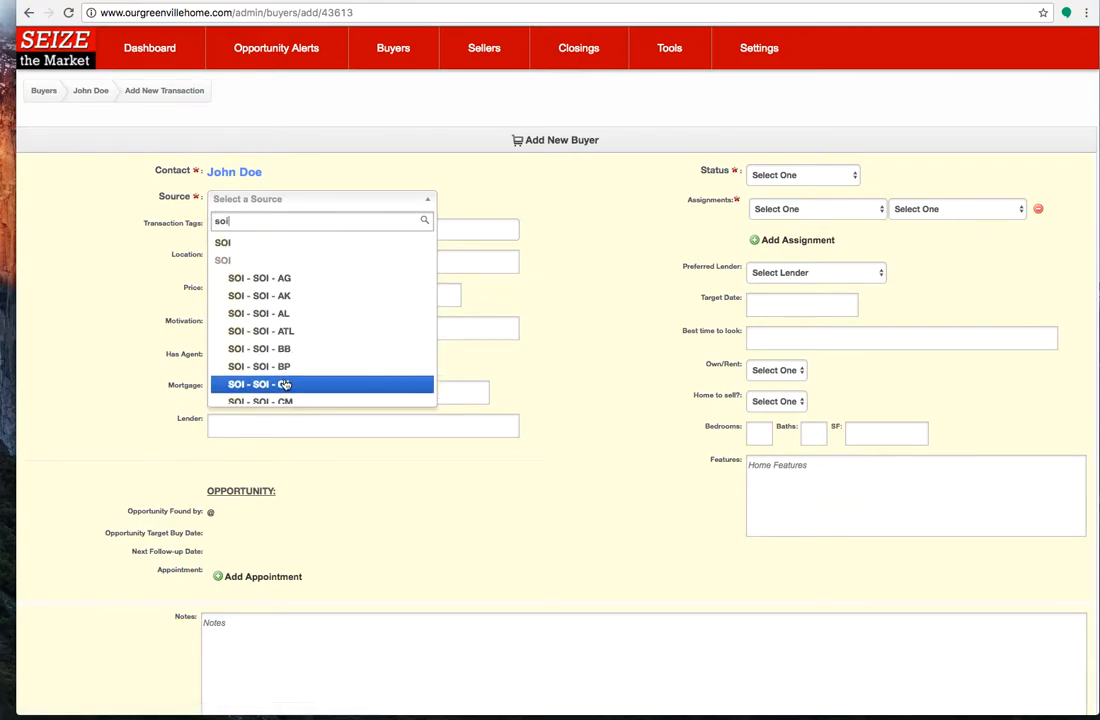
pyautogui.click(284, 384)
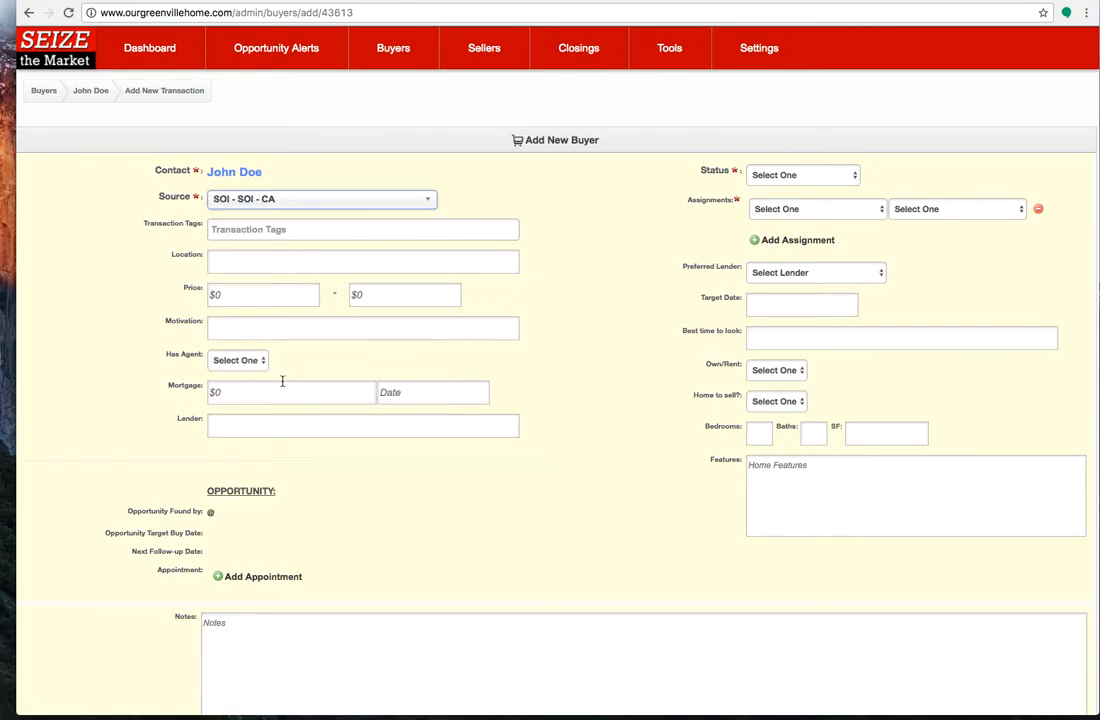
# Look through the available transaction tags for the buyer without choosing one
pyautogui.click(271, 229)
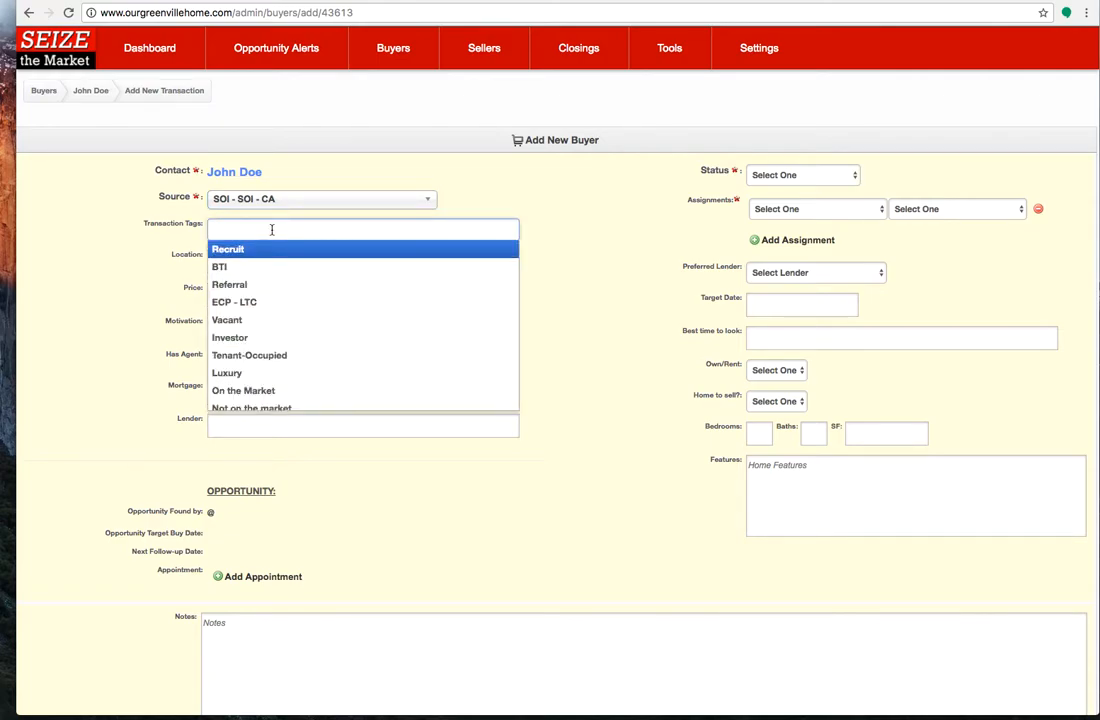
pyautogui.scroll(-1, 320, 325)
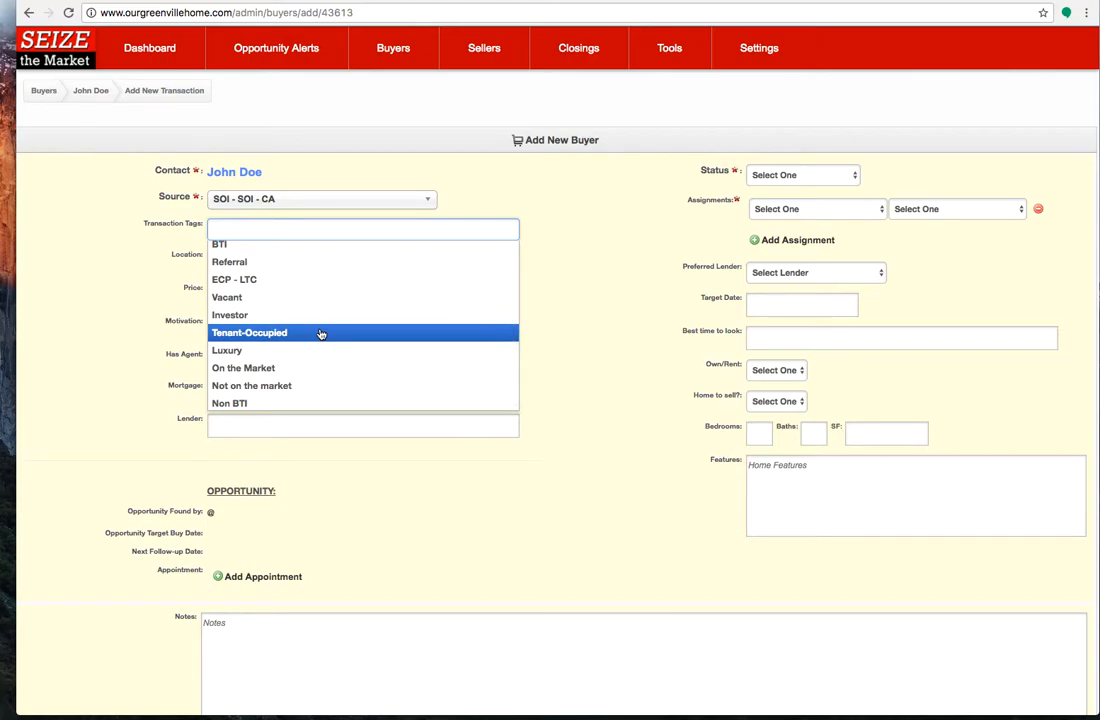
pyautogui.scroll(1, 320, 334)
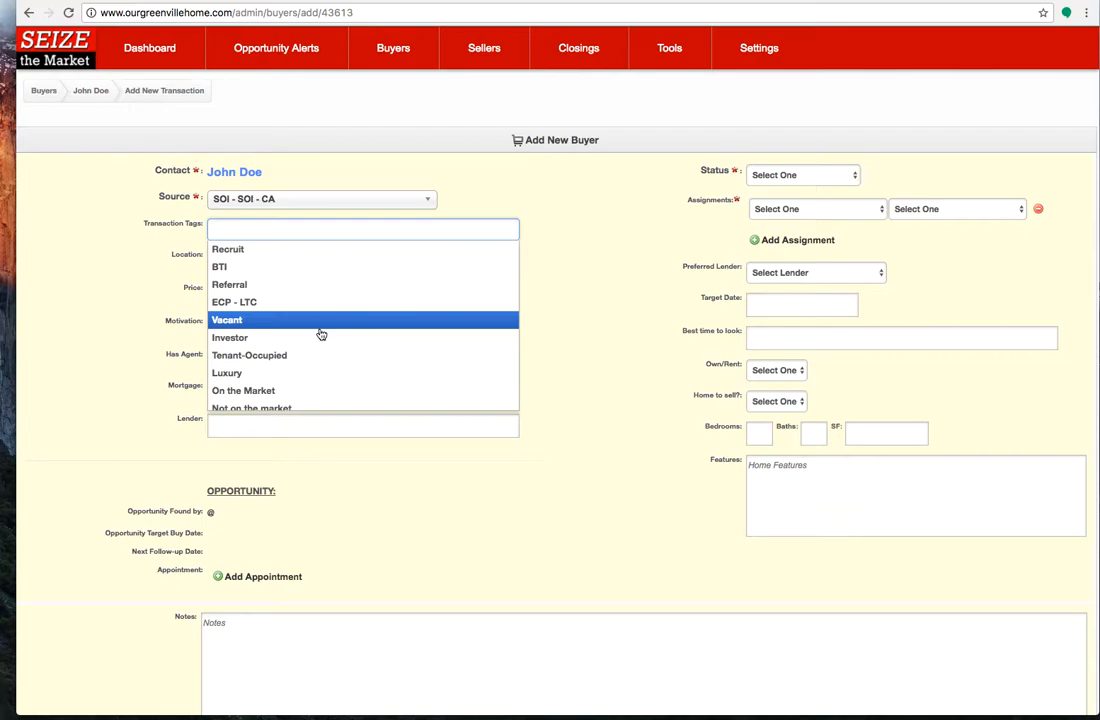
pyautogui.scroll(-1, 320, 334)
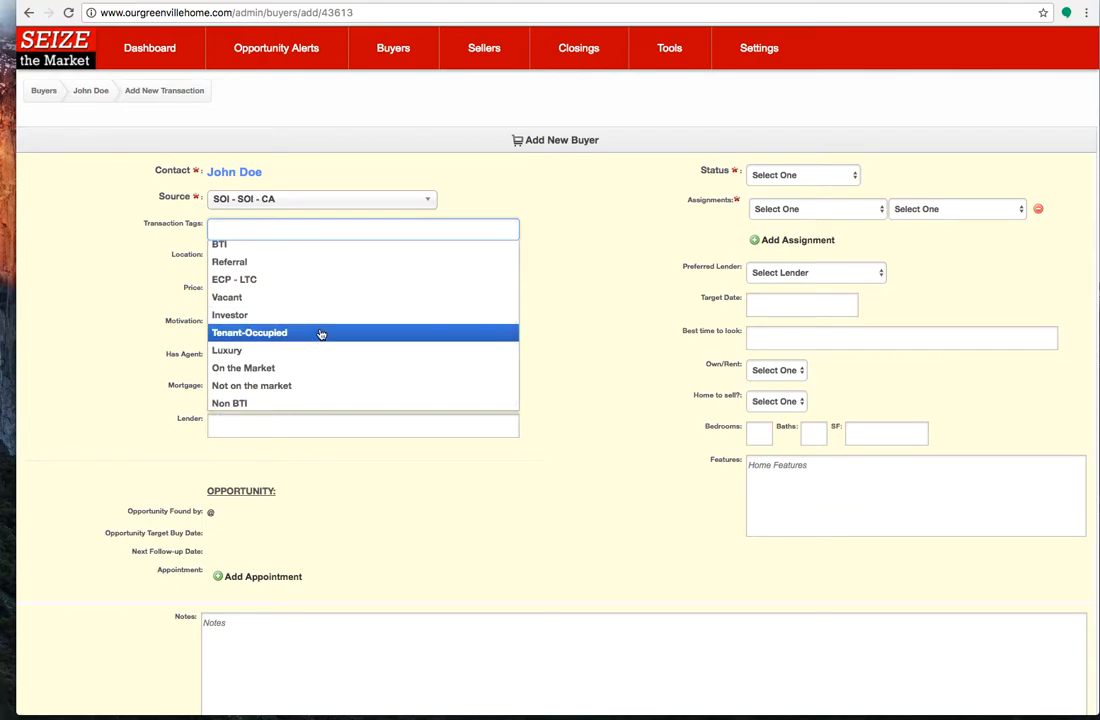
pyautogui.scroll(1, 320, 334)
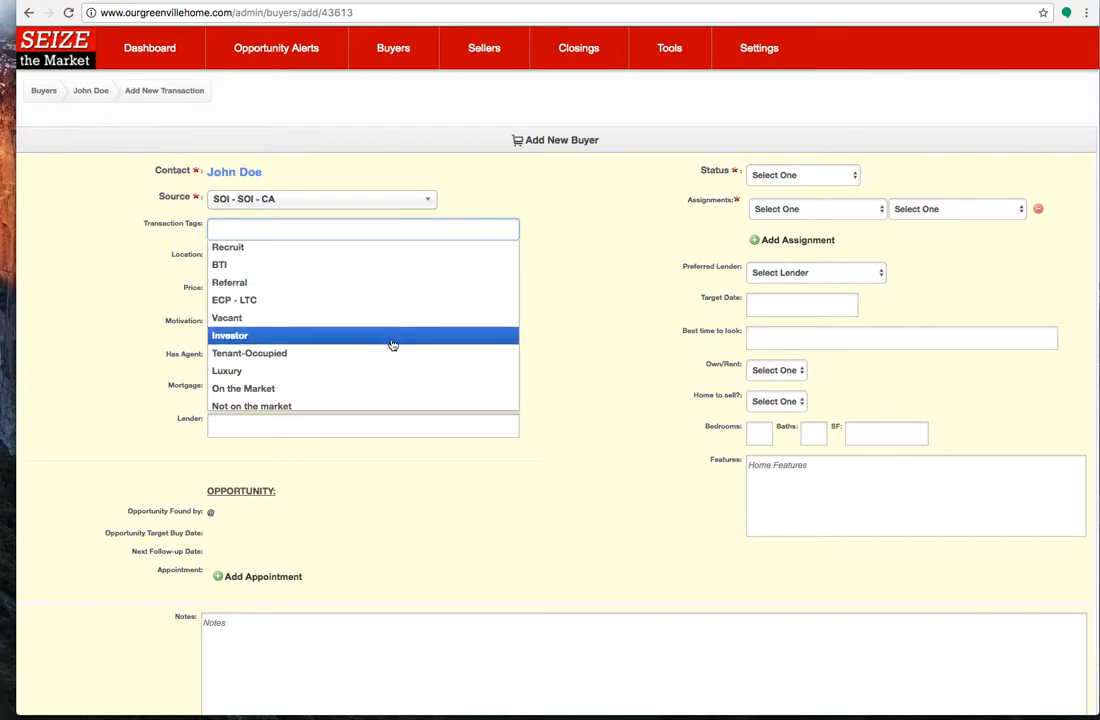
pyautogui.scroll(-1, 393, 344)
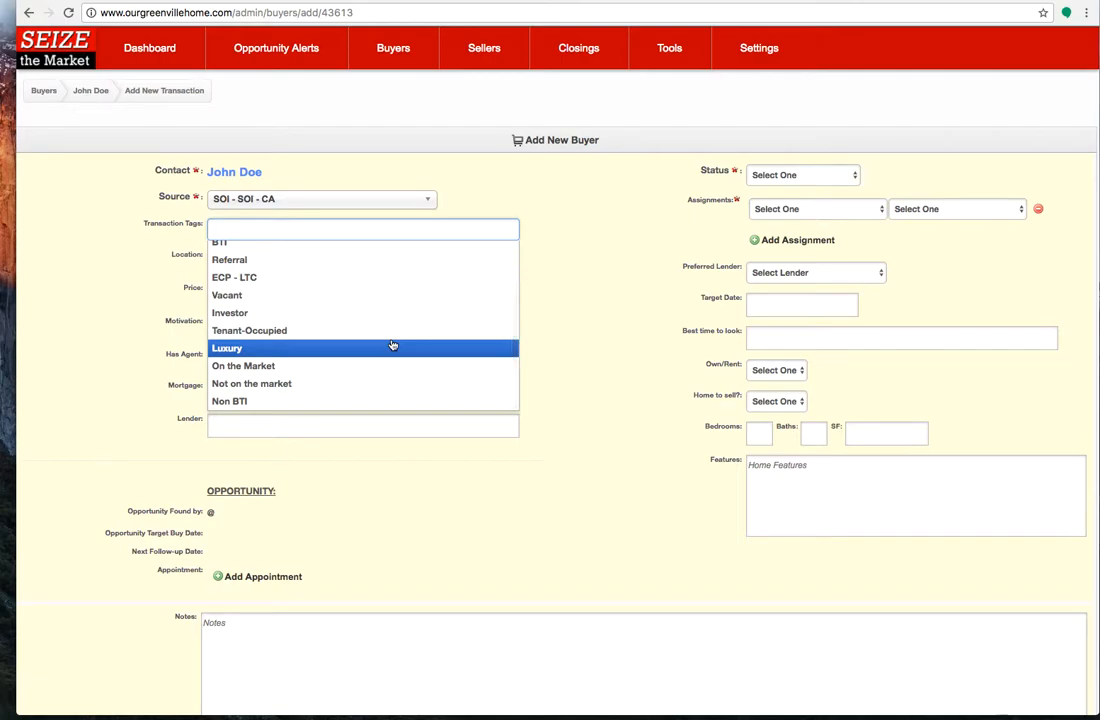
pyautogui.click(593, 309)
# Set the buyer's location to "Taylors, Greer and Simpsonville"
pyautogui.click(446, 260)
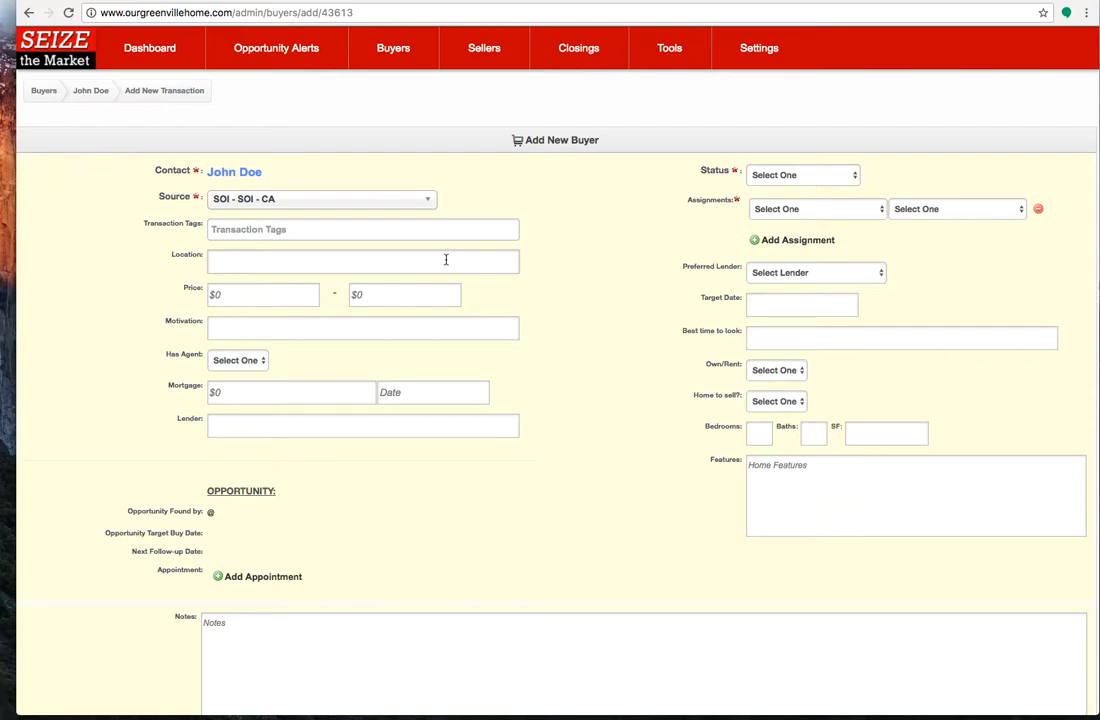
pyautogui.write('Taylors, Greer and Simpsonville')
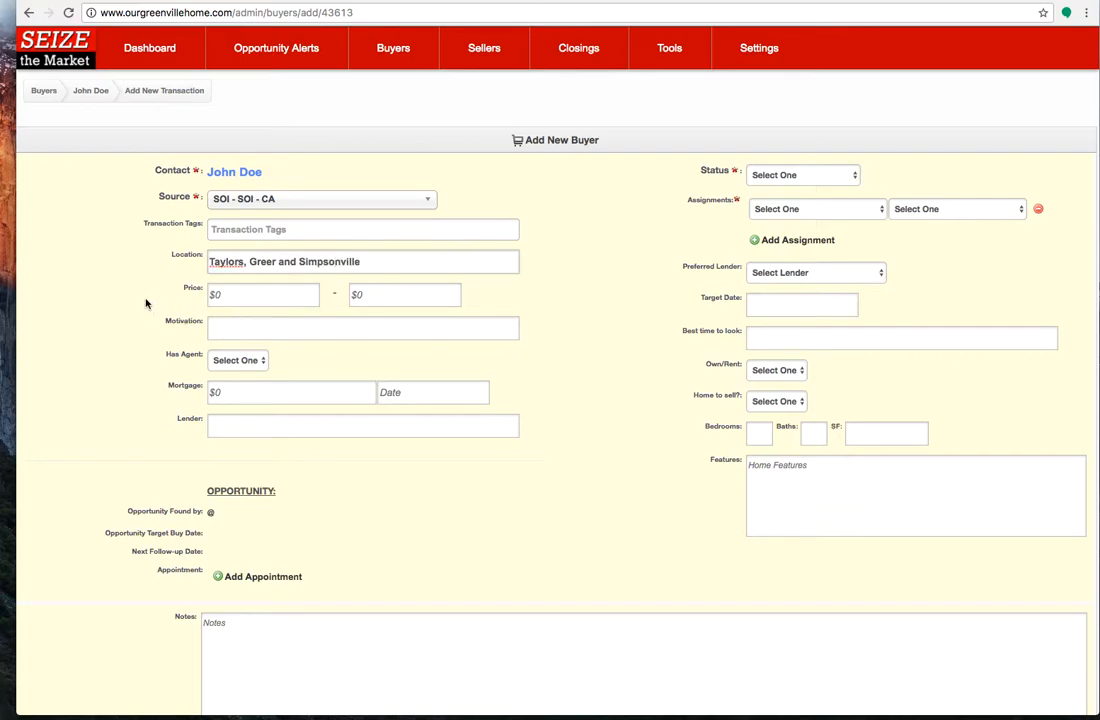
# Set the buyer's price range from 150,000 to 225,000
pyautogui.click(214, 295)
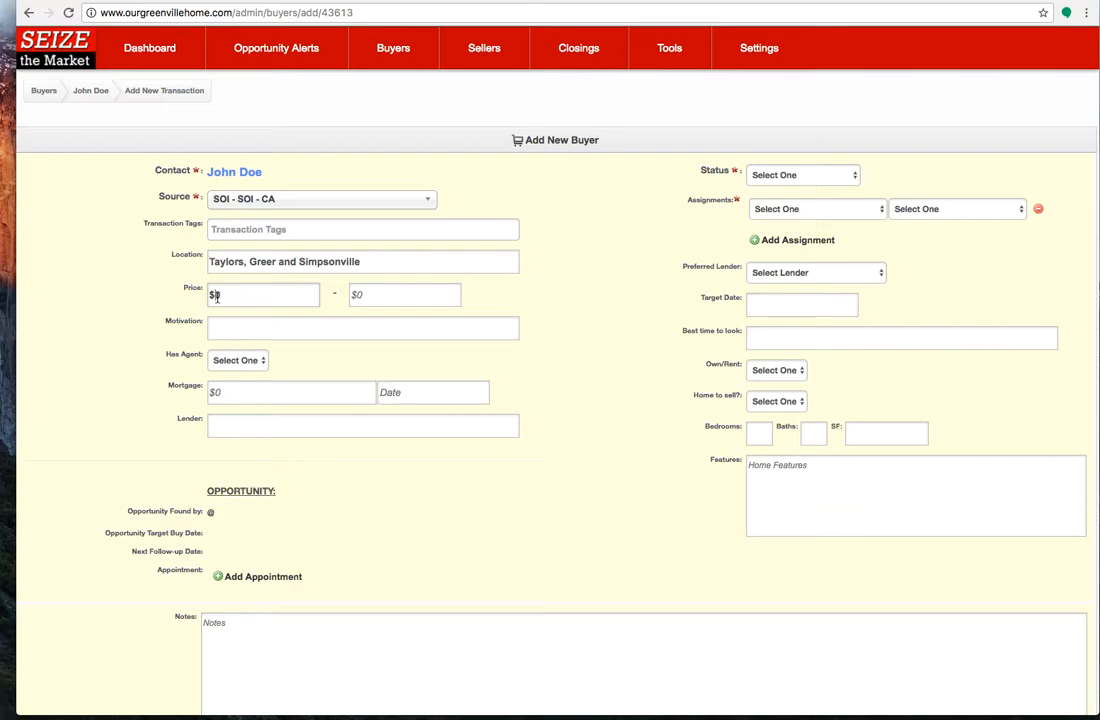
pyautogui.write('150,000')
pyautogui.press('Tab')
pyautogui.write('225,000')
pyautogui.press('Tab')
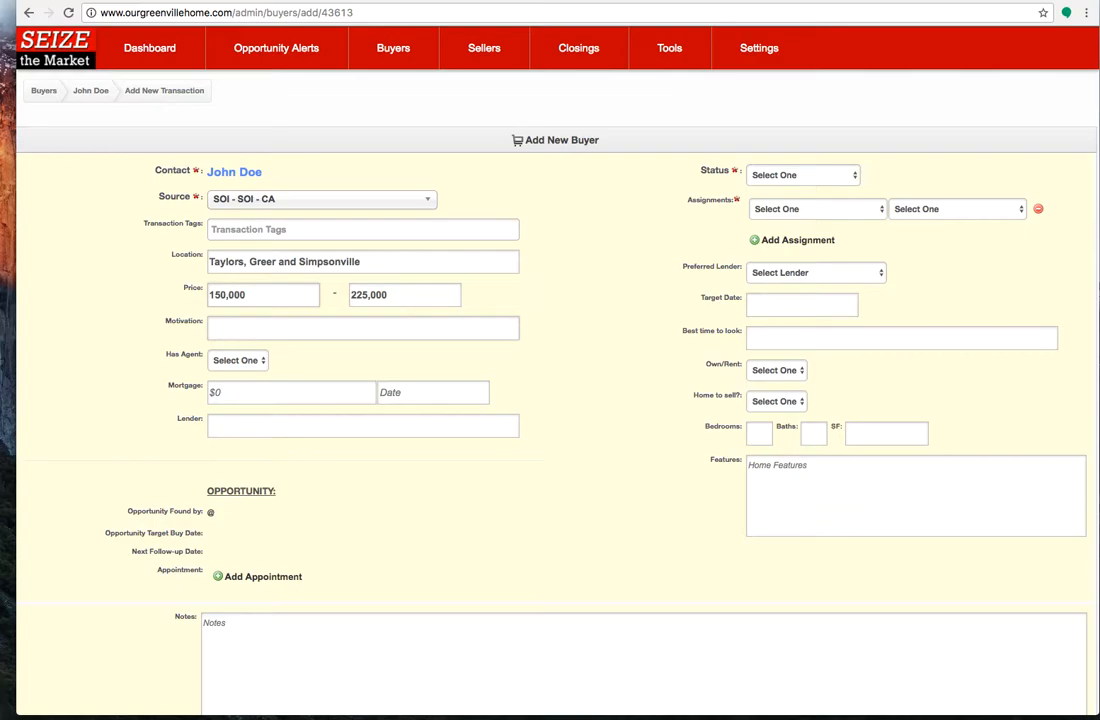
# Begin the motivation with "Looking to upsize to have more space for their kids so they aren't fighting all the time and not sharing"
pyautogui.write('Looking to upsize to have more s')
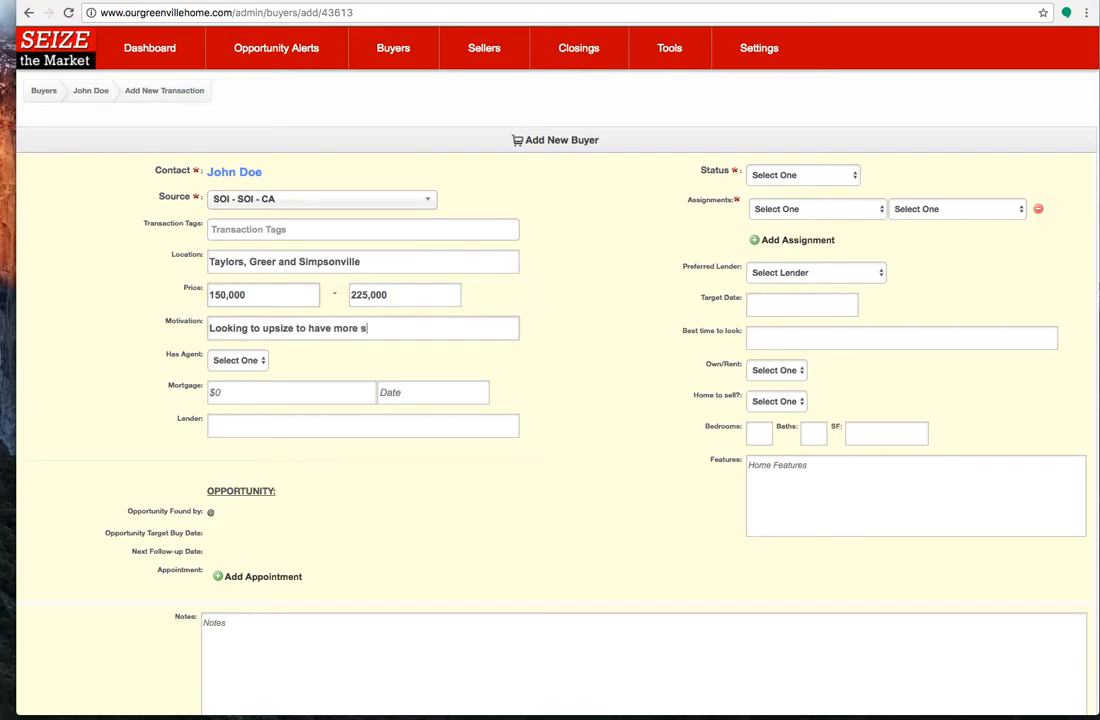
pyautogui.write('pace for their kids so')
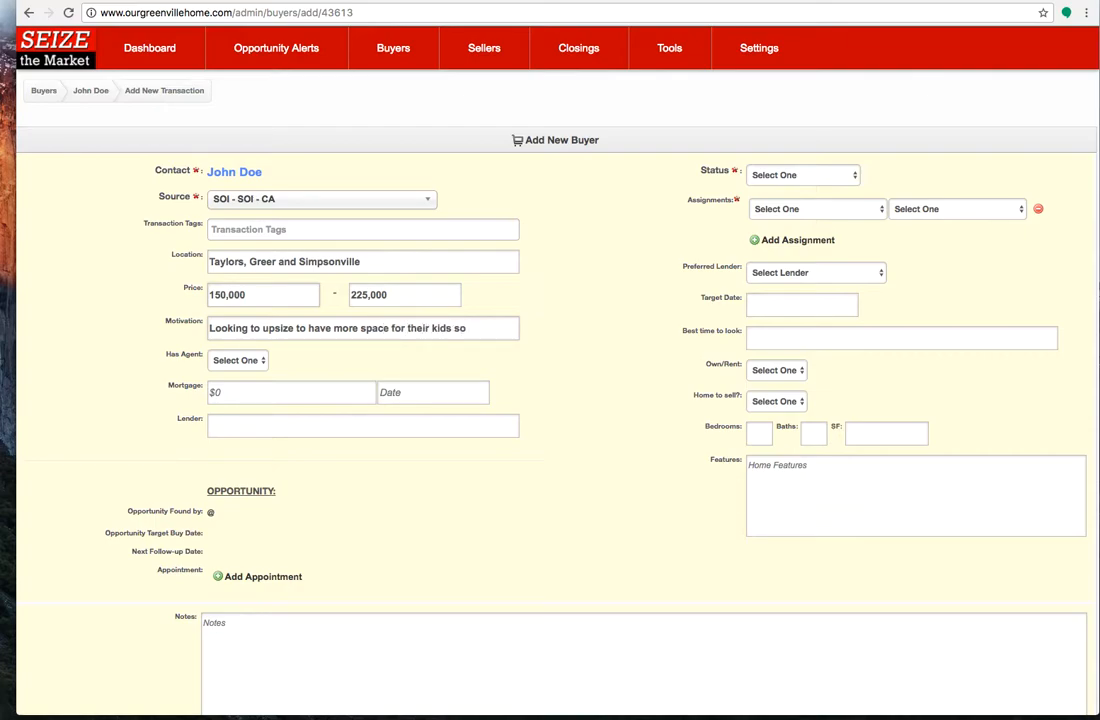
pyautogui.write(" they aren't fightin")
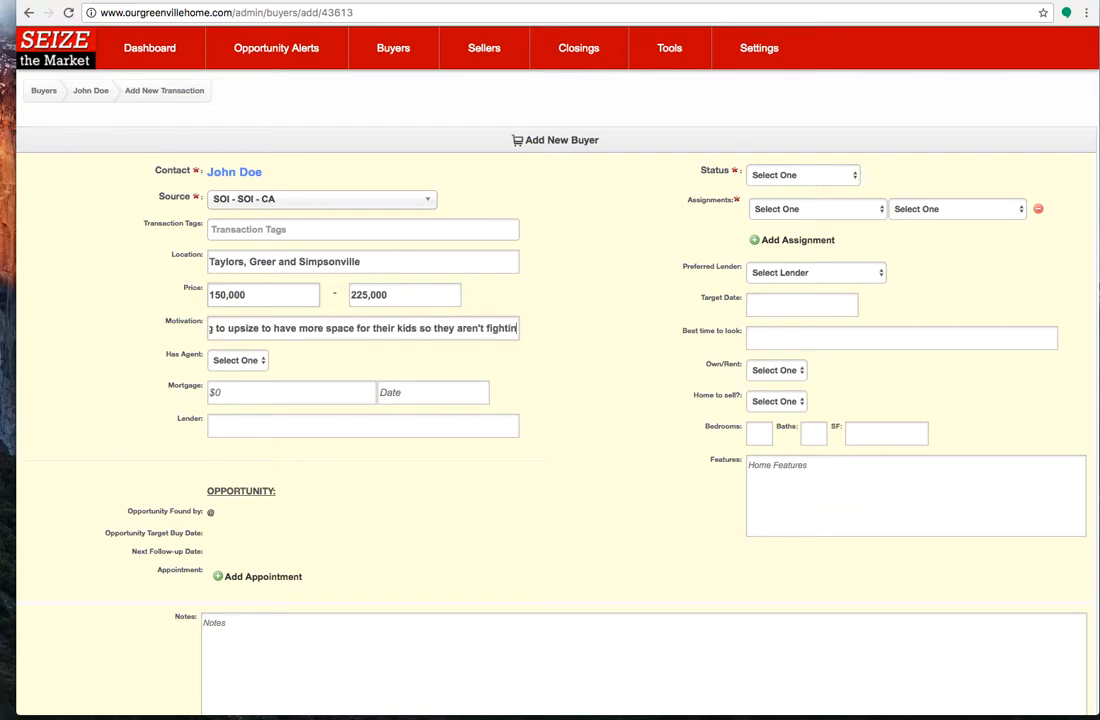
pyautogui.write('g all the time and not sha')
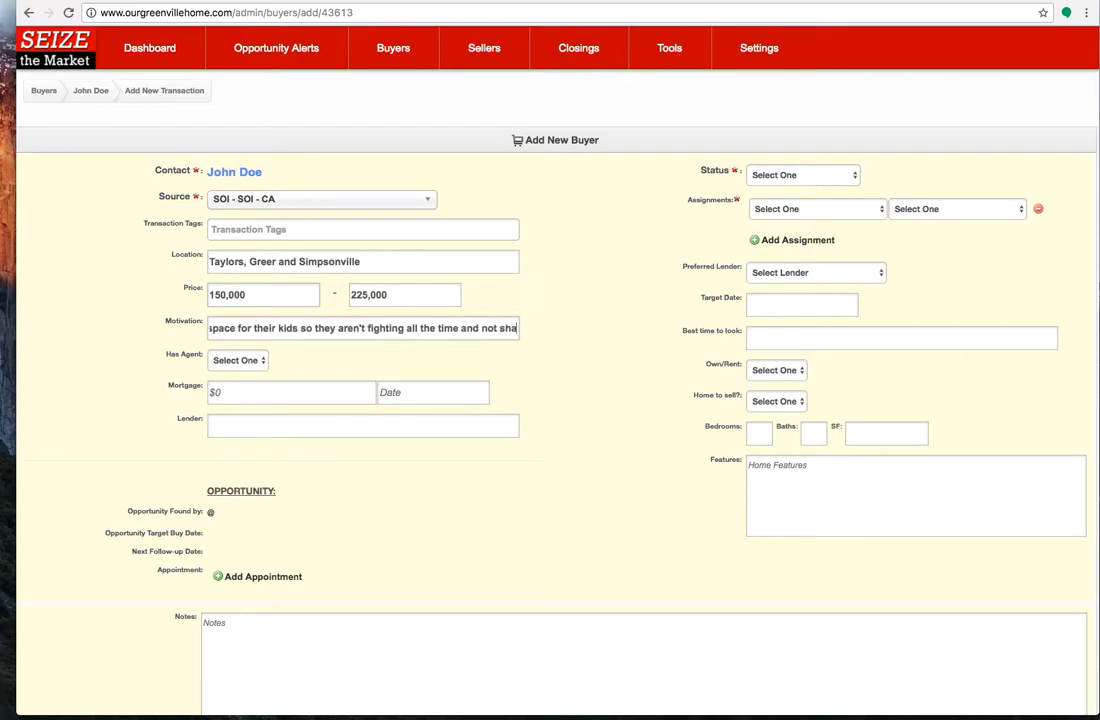
pyautogui.write('ring rooms. Also')
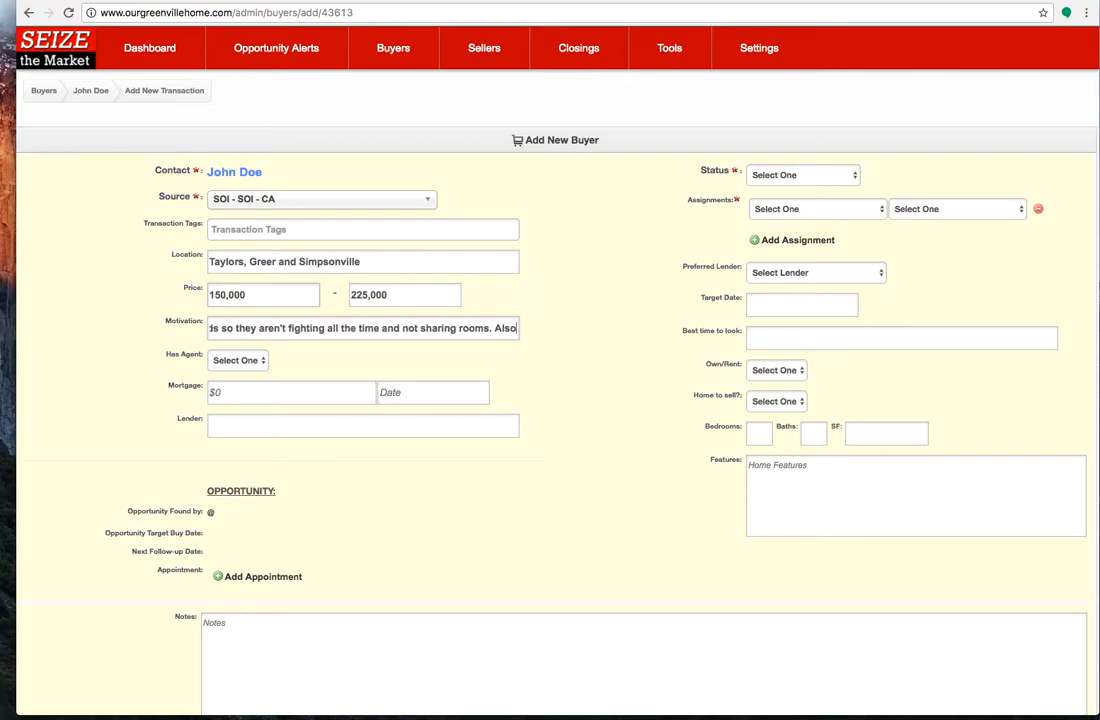
pyautogui.write(' wants to be closer t')
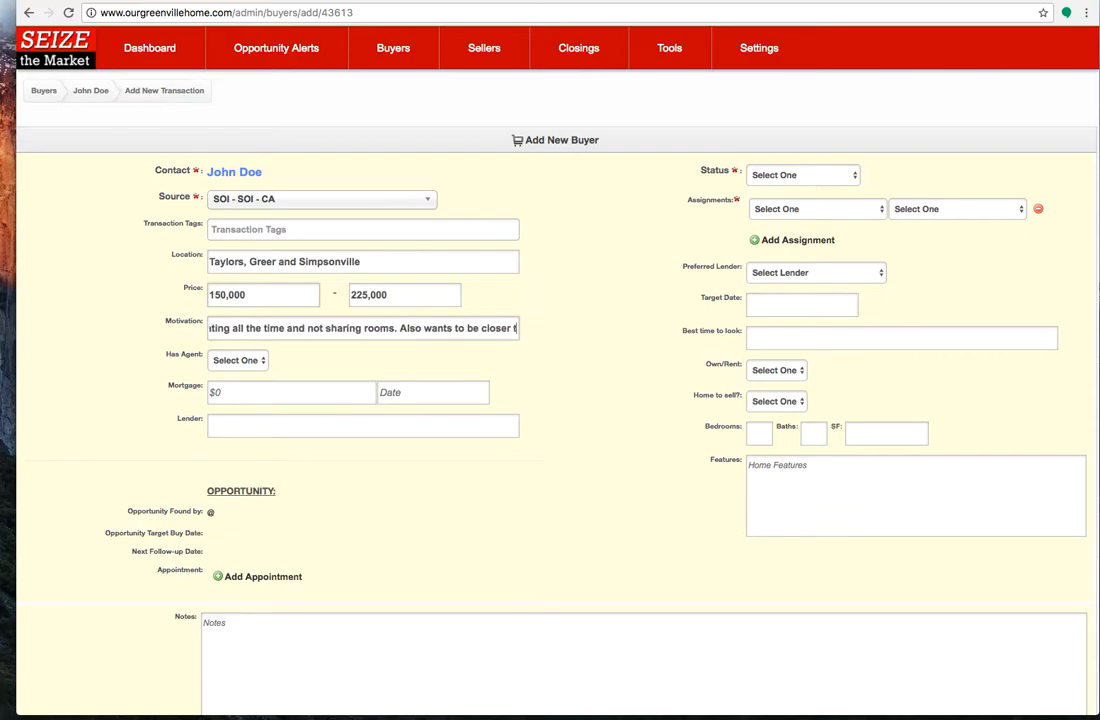
pyautogui.write('o work so hecan')
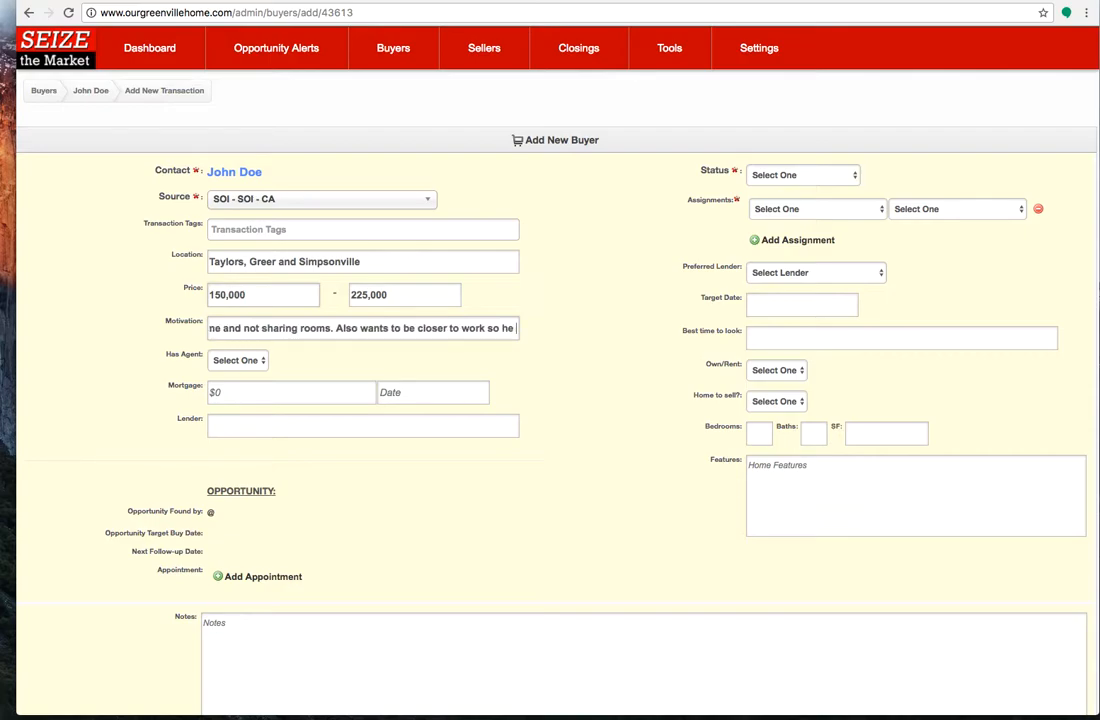
# Finish the motivation with "rooms. Also wants to be closer to work so he can spend more time with his family."
pyautogui.press('BackSpace')
pyautogui.press('BackSpace')
pyautogui.press('BackSpace')
pyautogui.write('can')
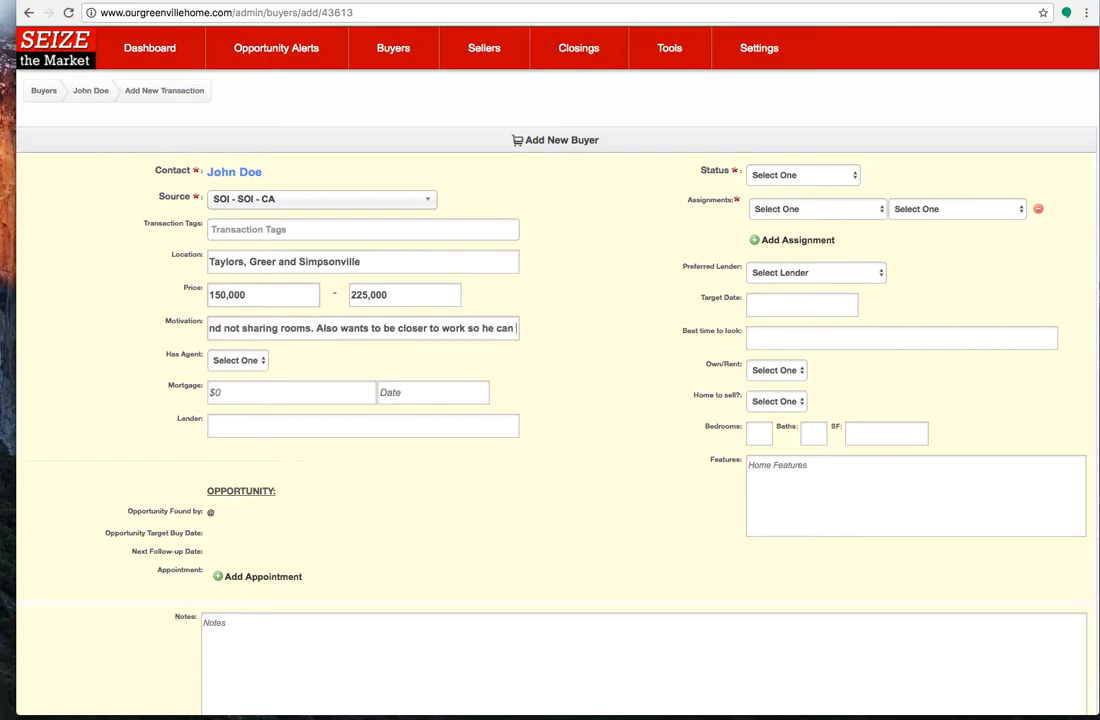
pyautogui.write(' spend more time with hi')
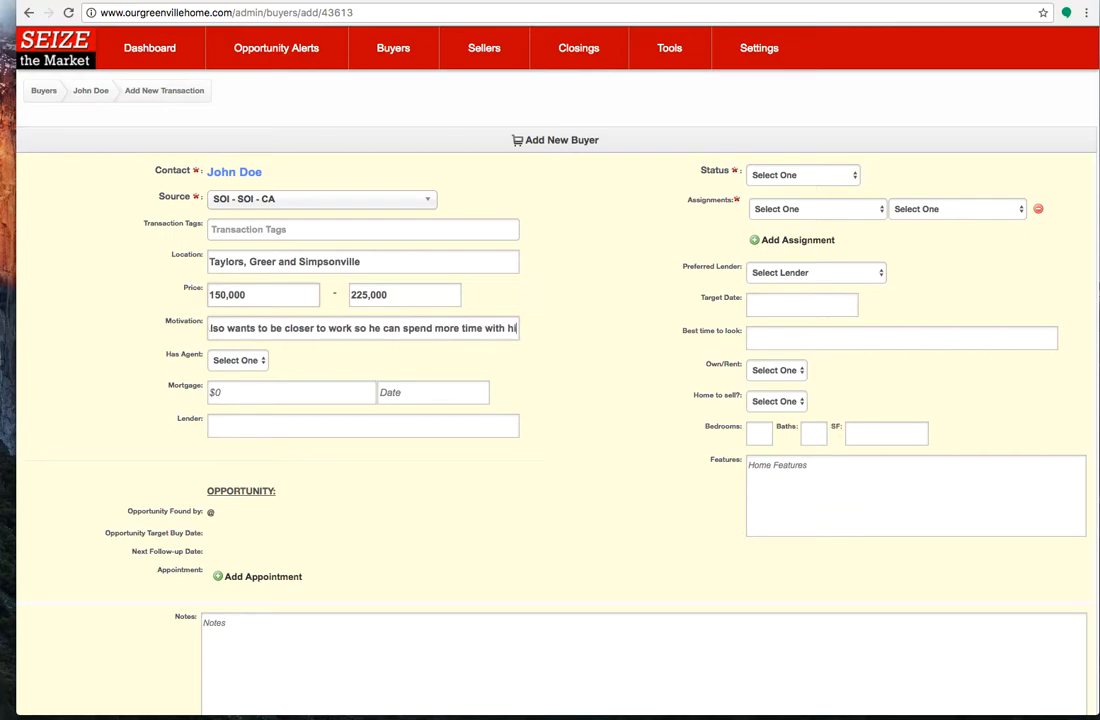
pyautogui.write('s family.')
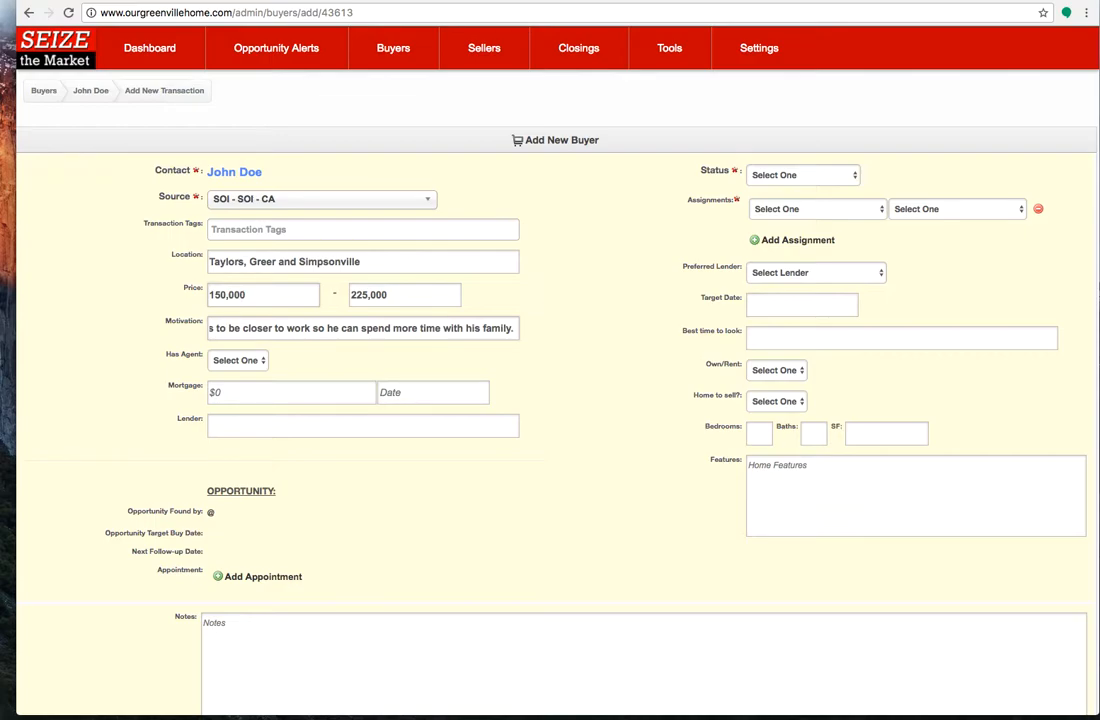
pyautogui.click(292, 368)
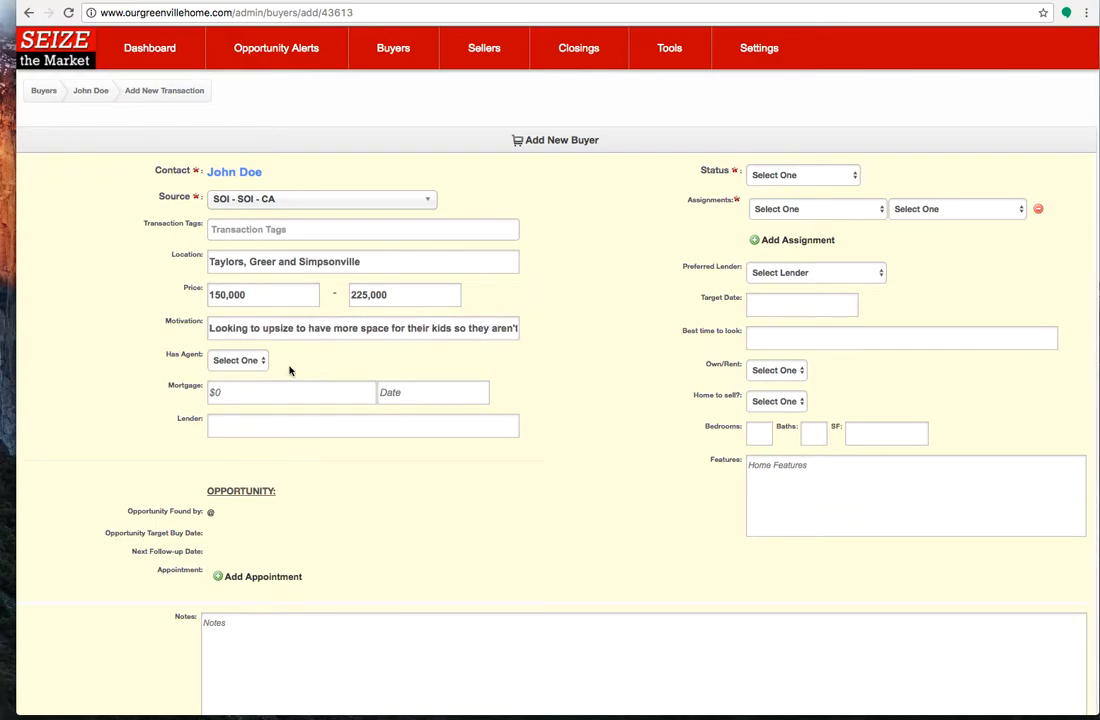
# Record that the buyer has no agent and set the mortgage amount to 90,000
pyautogui.click(240, 360)
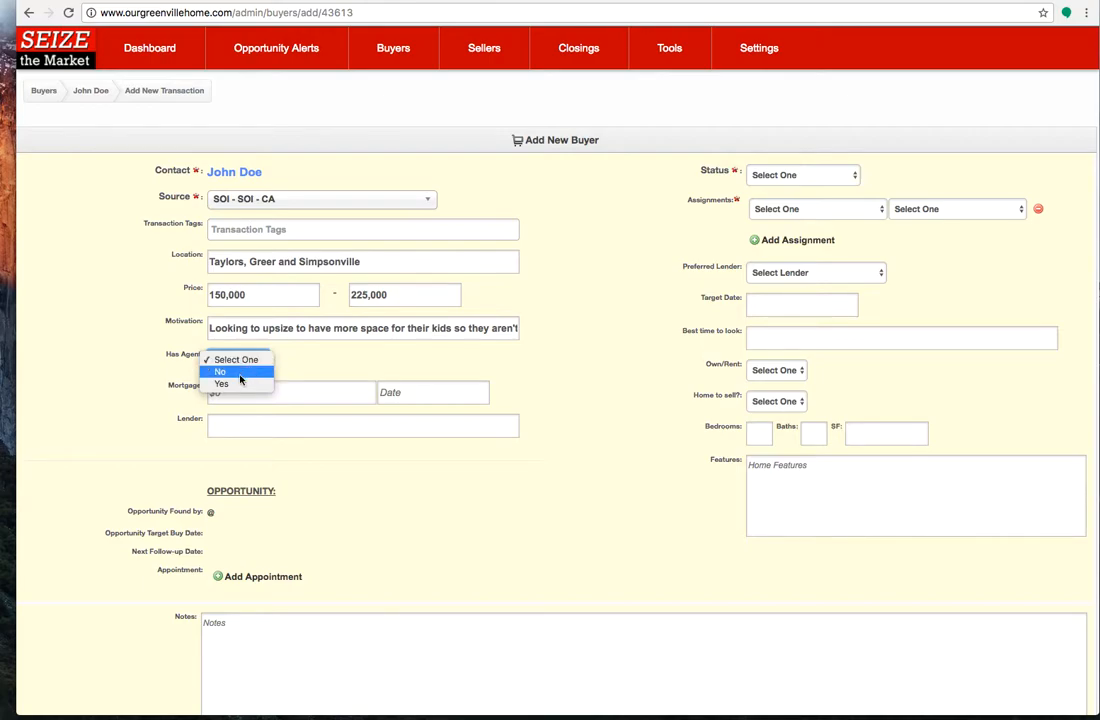
pyautogui.click(240, 379)
pyautogui.click(240, 396)
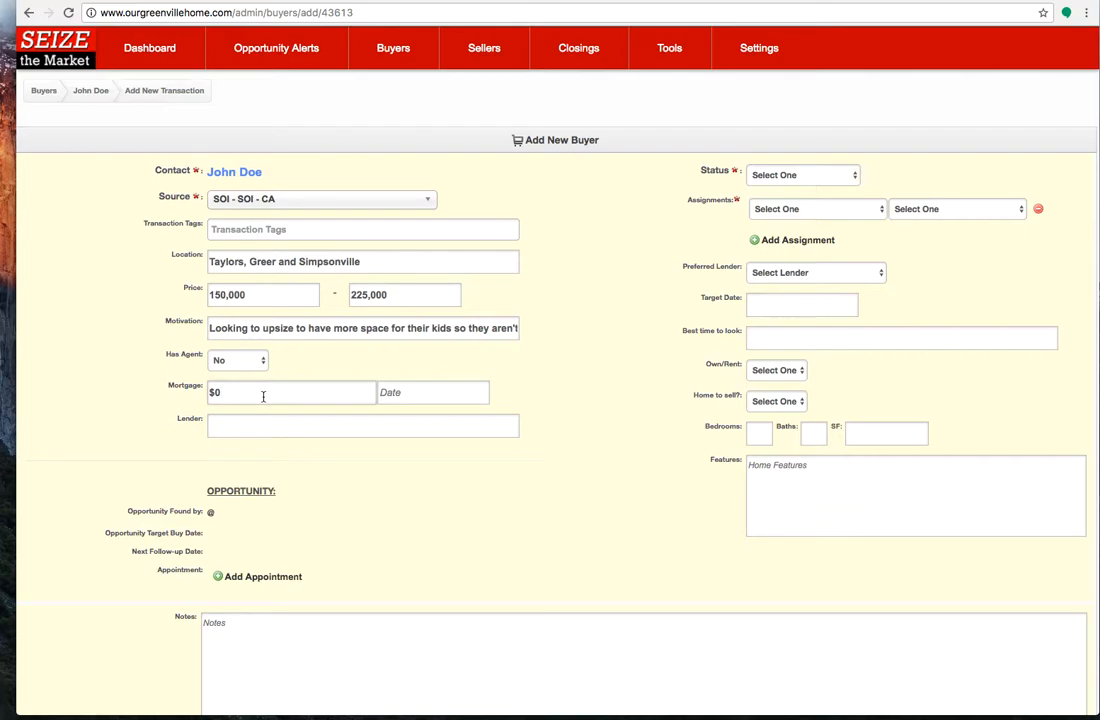
pyautogui.write('2')
pyautogui.press('BackSpace')
pyautogui.write('90,000')
# Enter the lender's full name for the buyer's mortgage
pyautogui.click(324, 430)
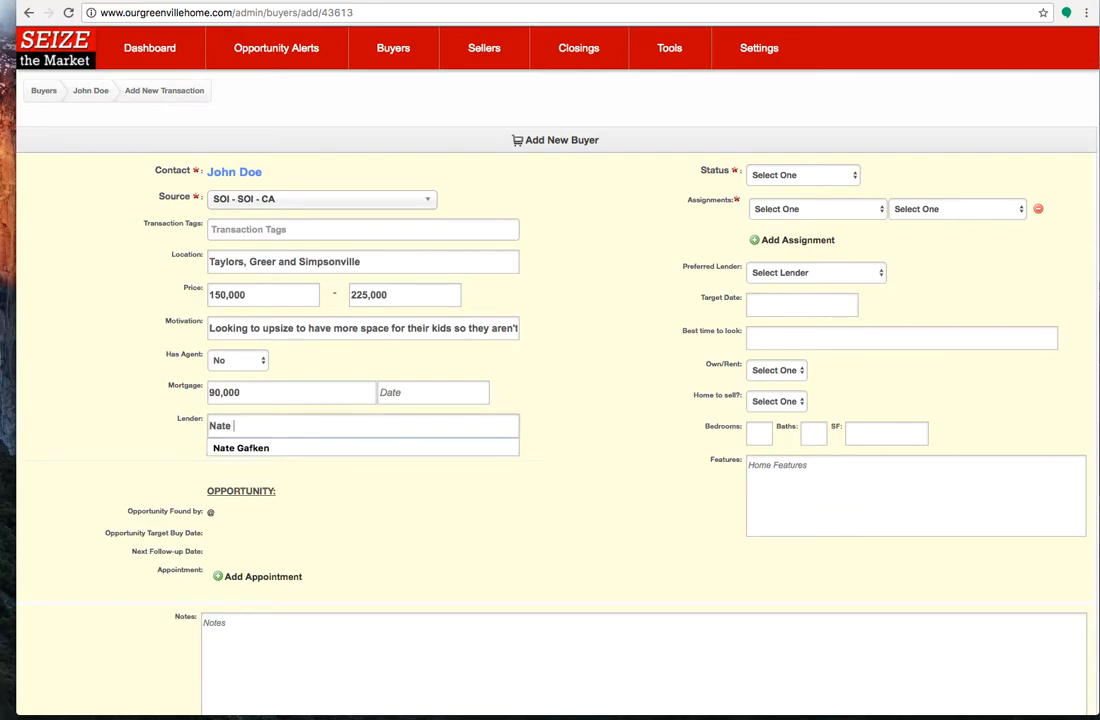
pyautogui.click(376, 499)
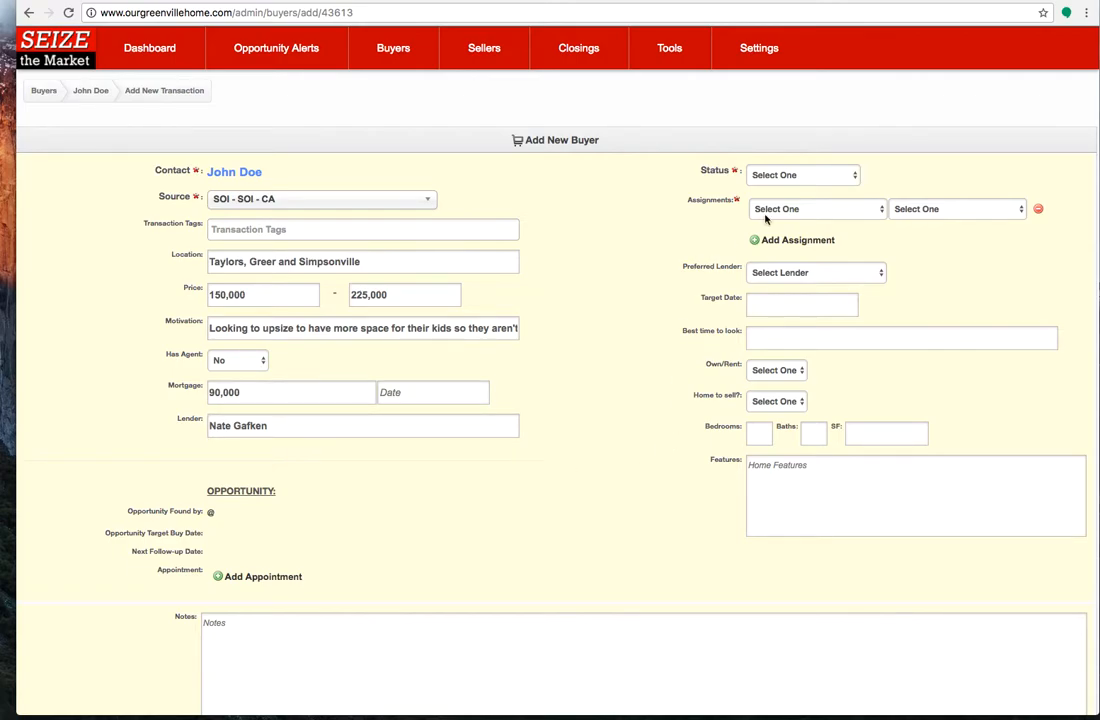
# Set the buyer's status to New Lead - Just Arrived and assign a team member as Buyer ISA
pyautogui.click(780, 178)
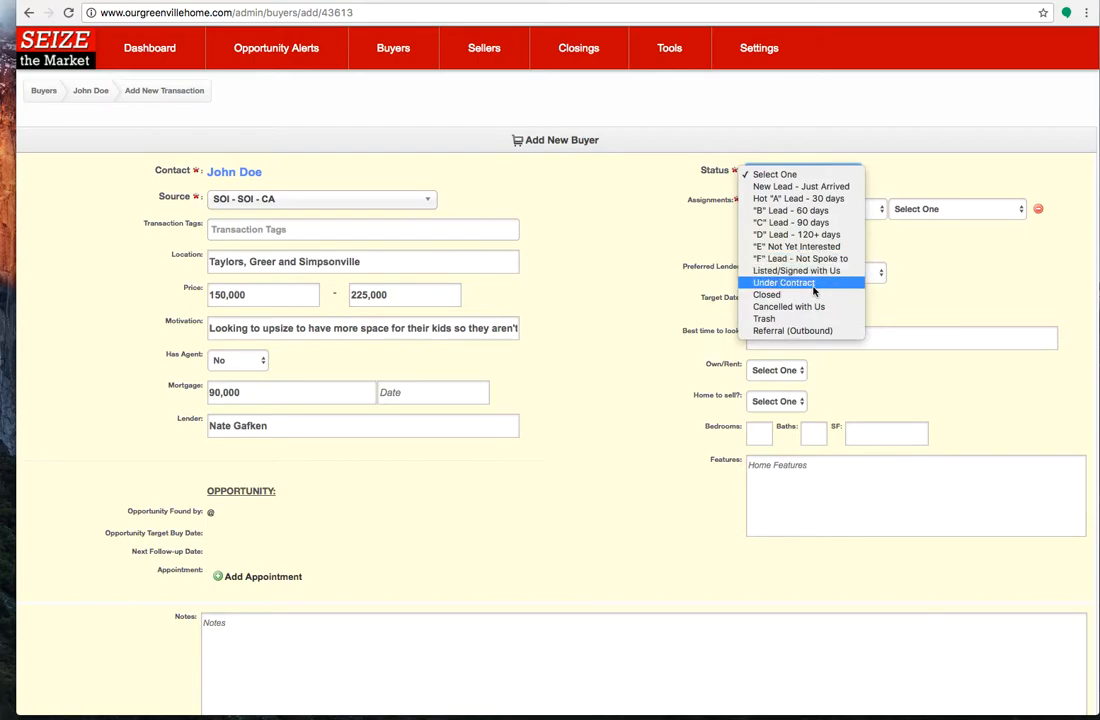
pyautogui.click(848, 188)
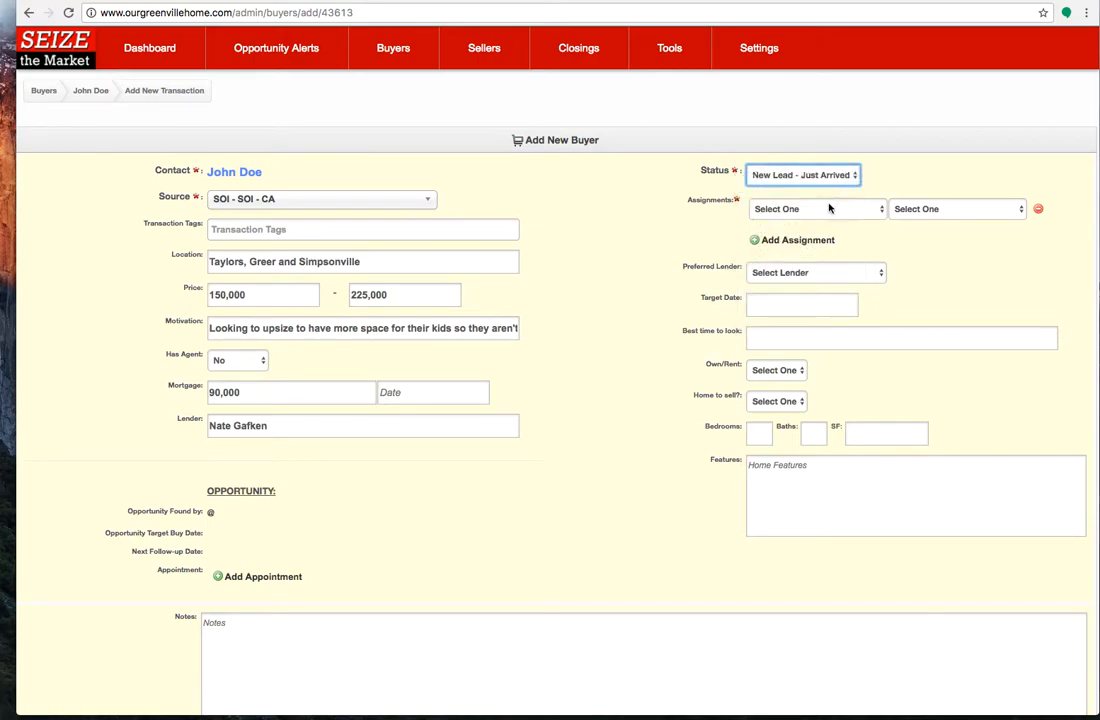
pyautogui.click(826, 210)
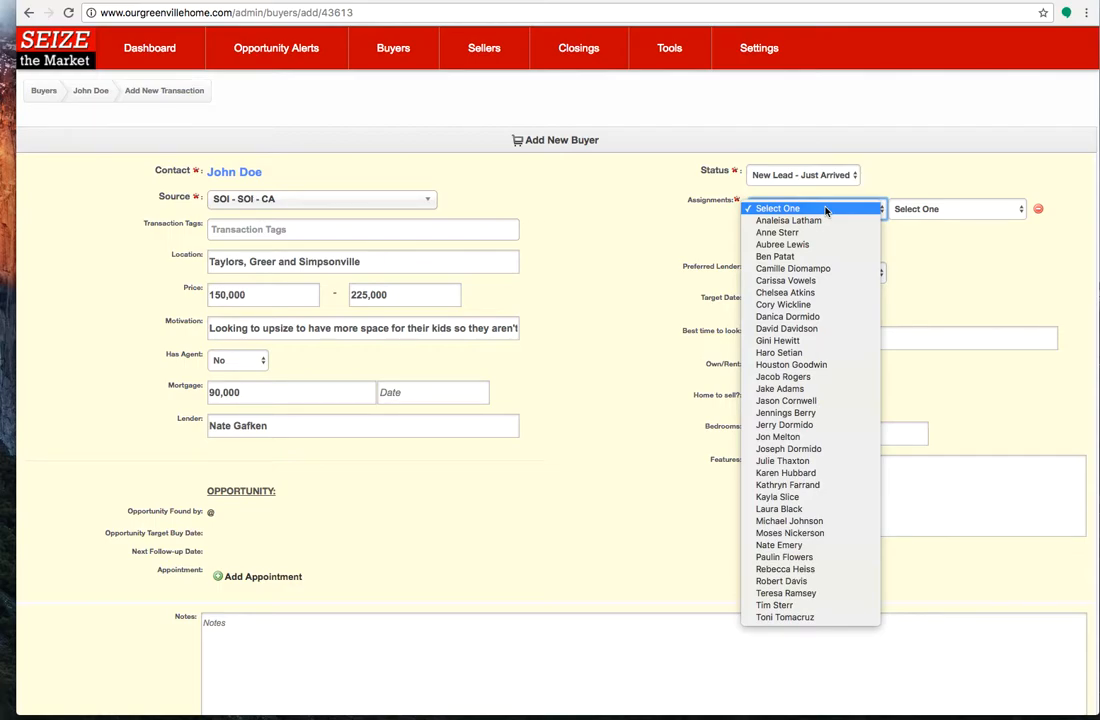
pyautogui.click(847, 299)
pyautogui.click(940, 212)
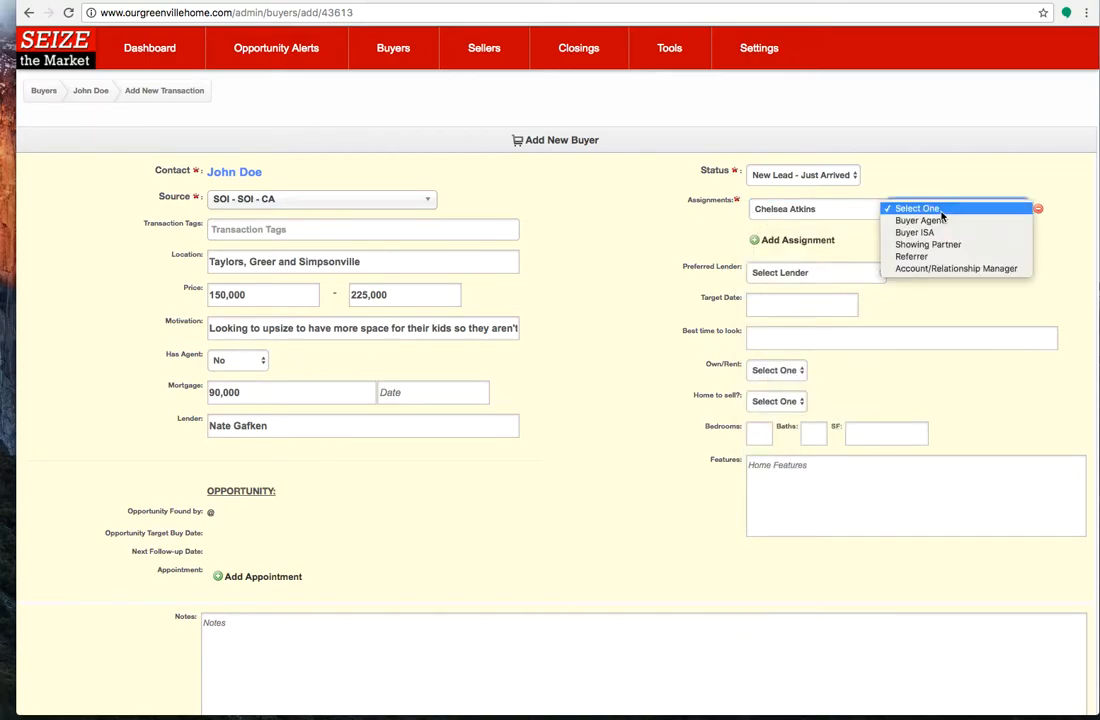
pyautogui.click(988, 232)
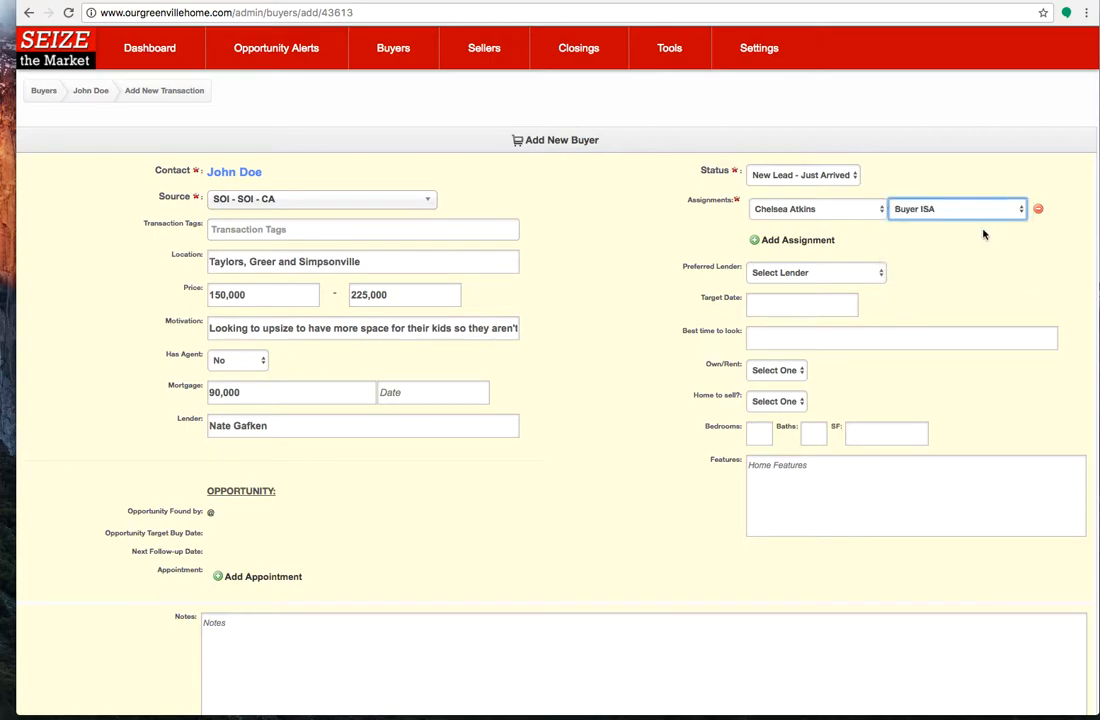
# Add a second assignment with another team member in the Buyer Agent role
pyautogui.click(790, 241)
pyautogui.click(802, 242)
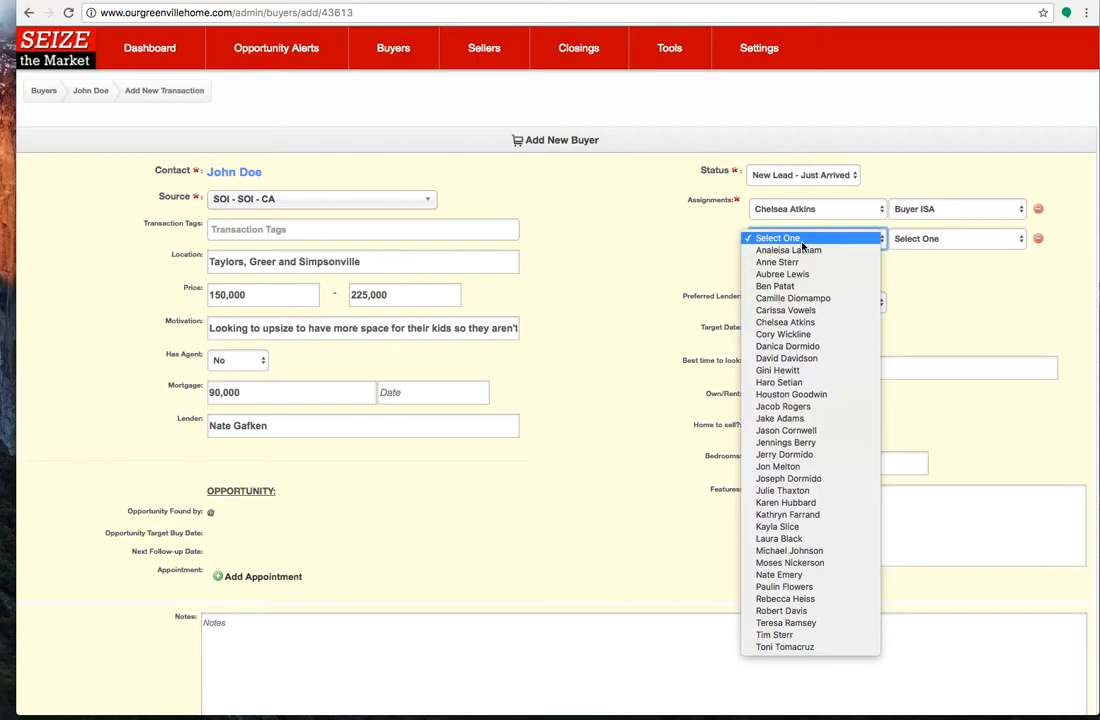
pyautogui.click(815, 578)
pyautogui.click(925, 240)
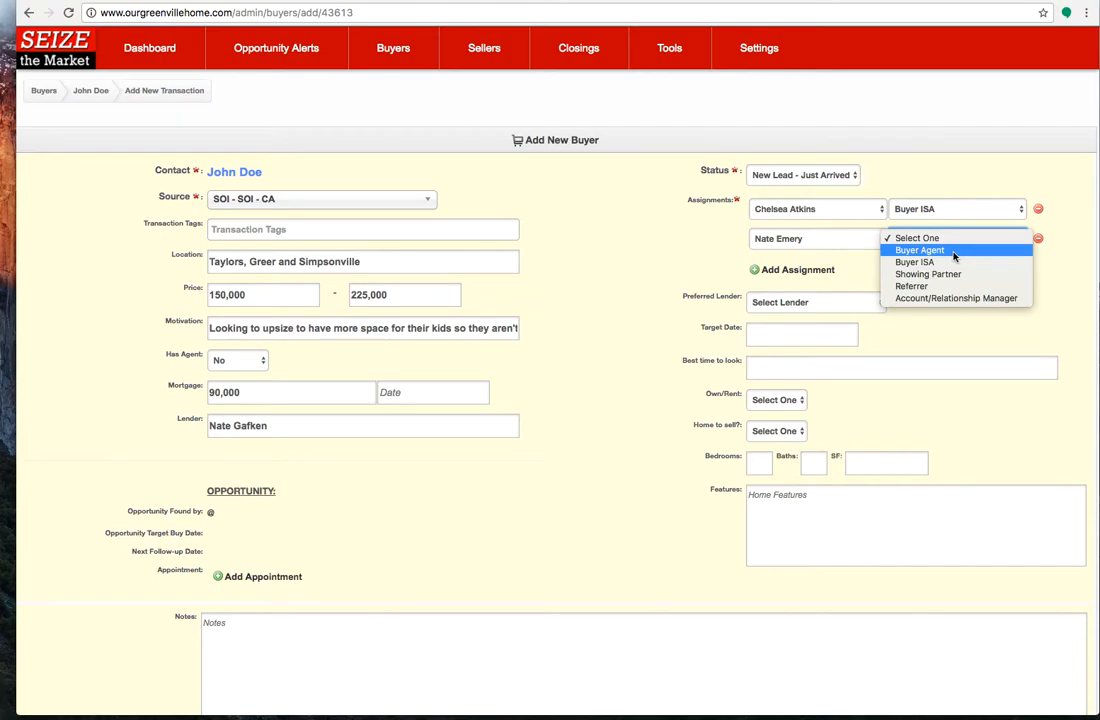
pyautogui.click(953, 253)
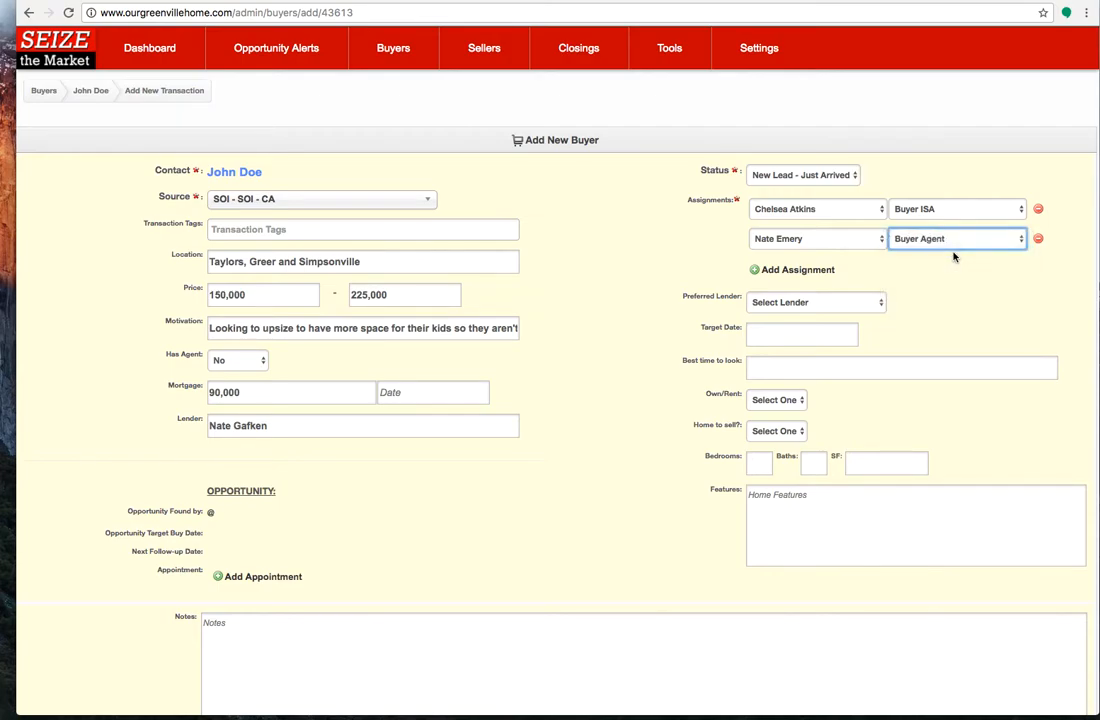
# Look at the preferred lender choices without selecting one
pyautogui.click(798, 304)
pyautogui.click(798, 306)
pyautogui.click(878, 304)
pyautogui.click(878, 304)
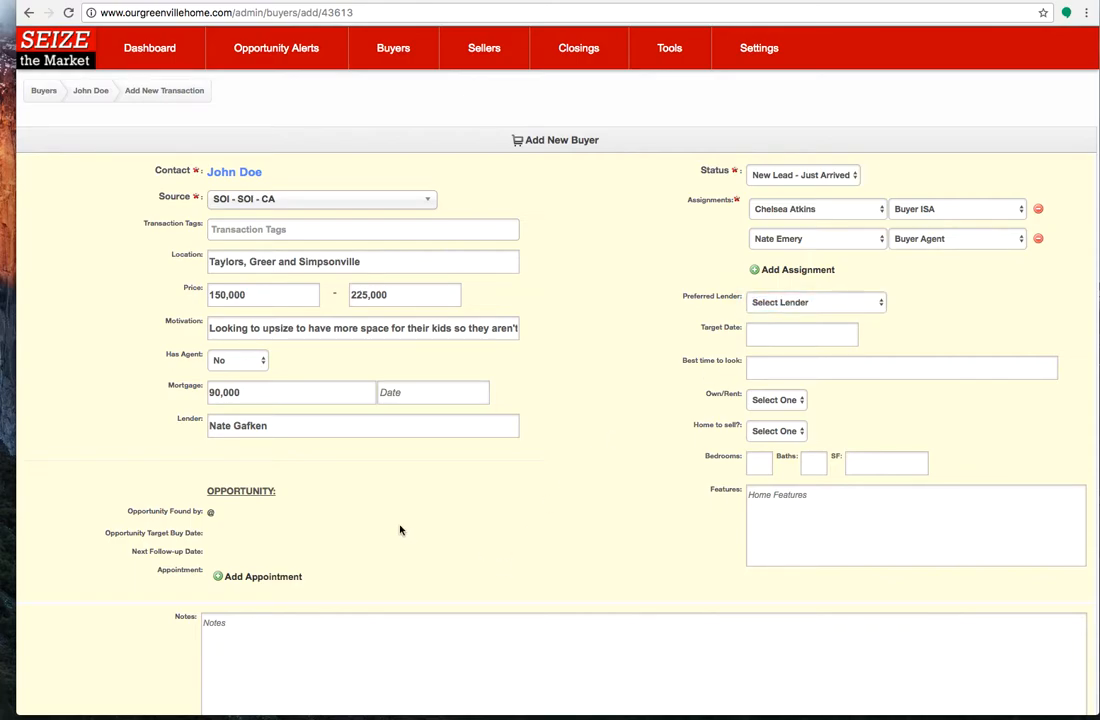
pyautogui.click(409, 431)
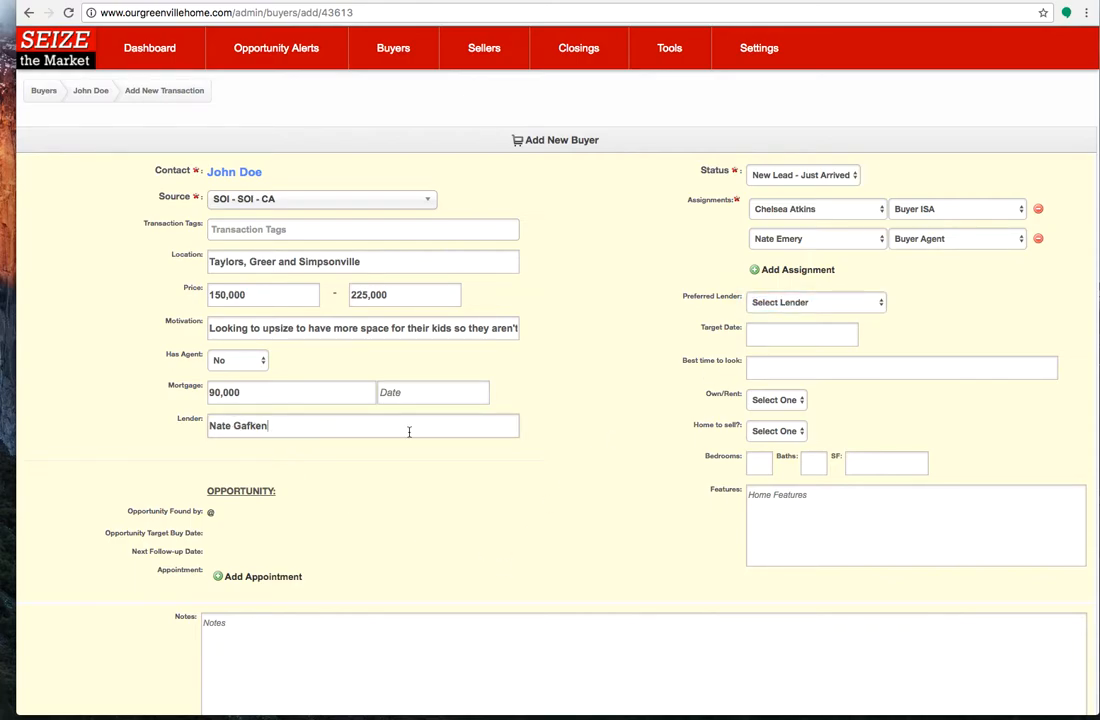
# Set the buyer's target date to 10/31/2017
pyautogui.click(787, 332)
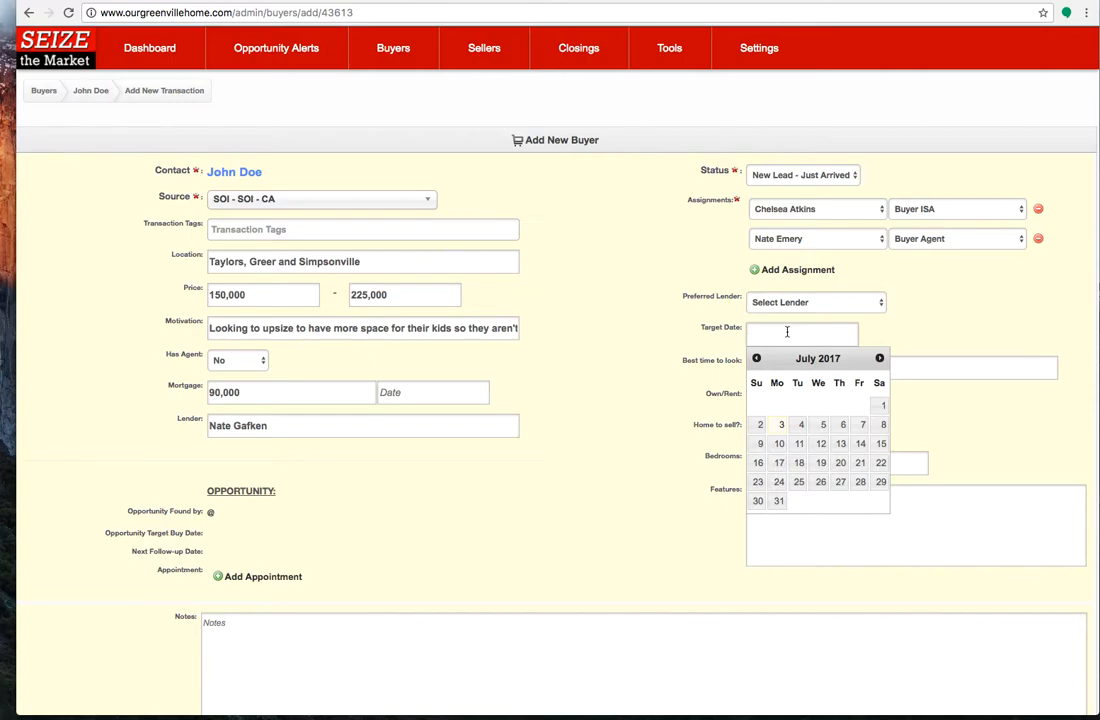
pyautogui.click(878, 358)
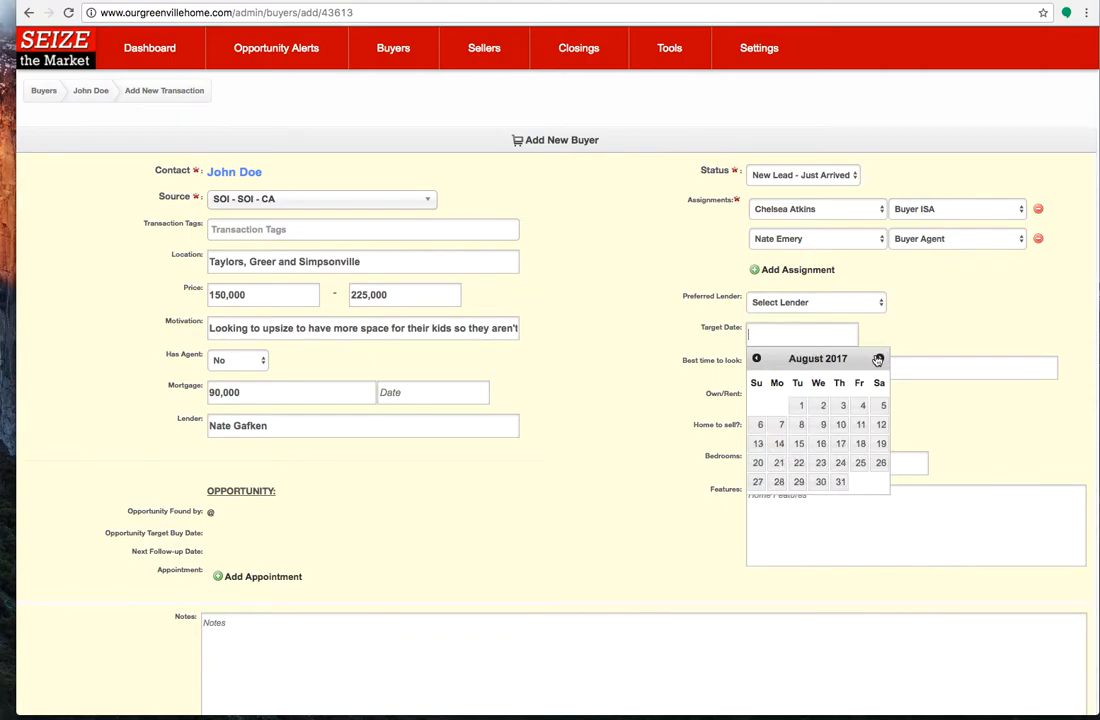
pyautogui.click(878, 358)
pyautogui.click(878, 358)
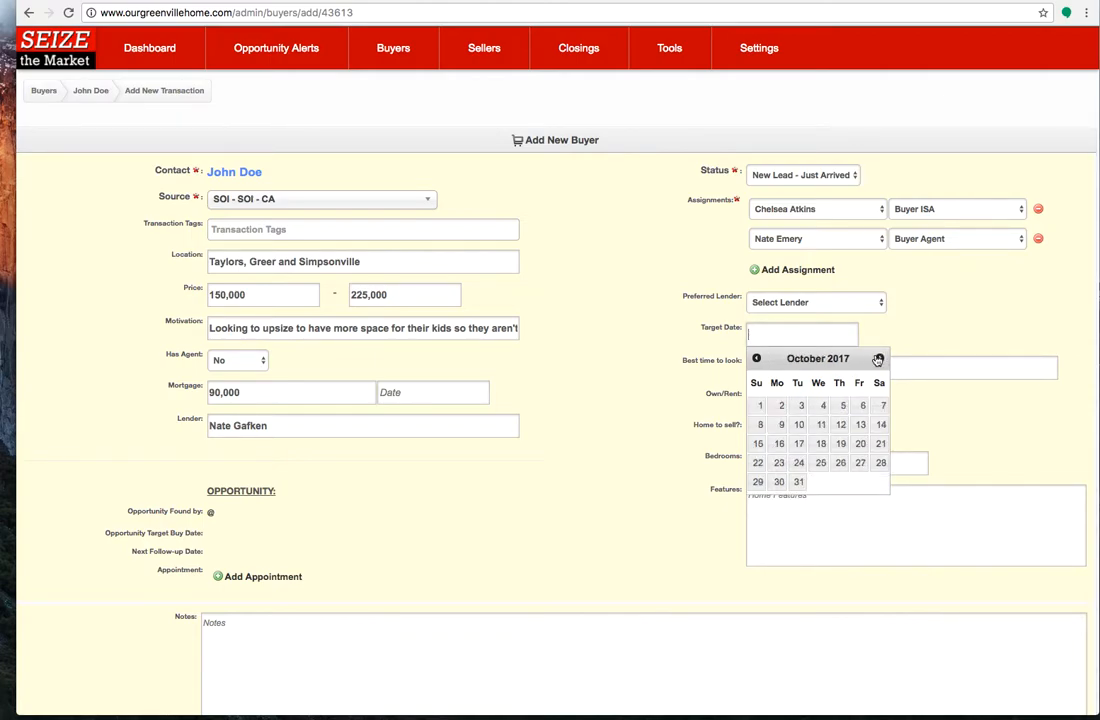
pyautogui.click(797, 482)
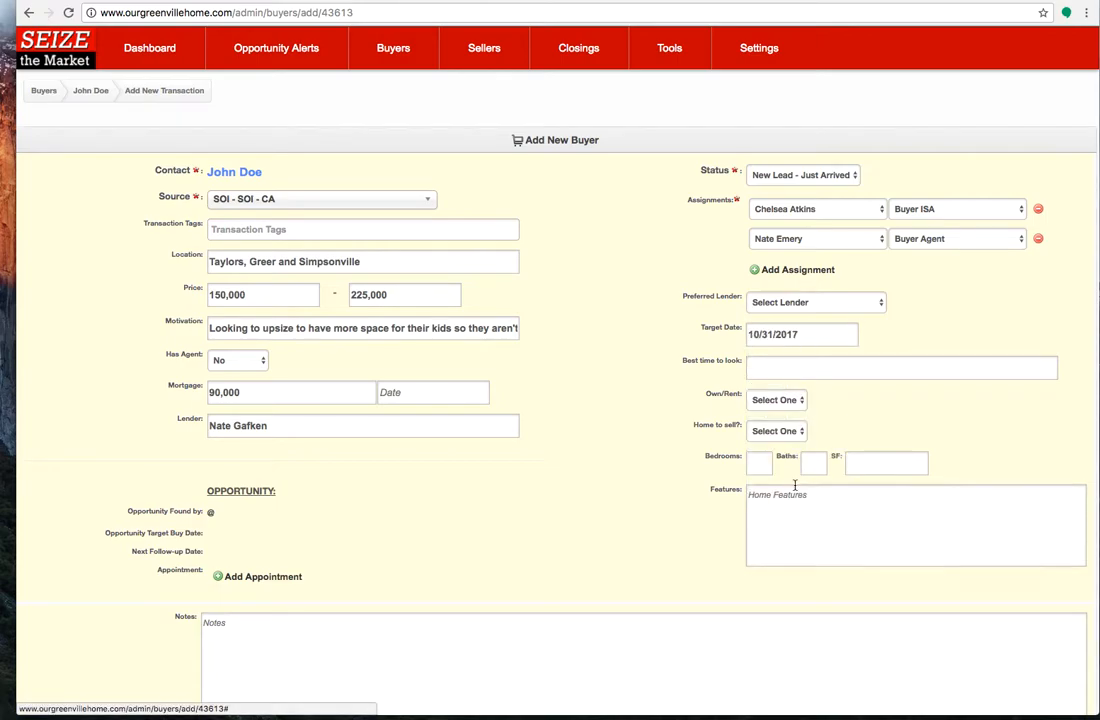
# Set the best time to look to "Evenings and Weekends"
pyautogui.click(760, 365)
pyautogui.write('Evenings and Weekends')
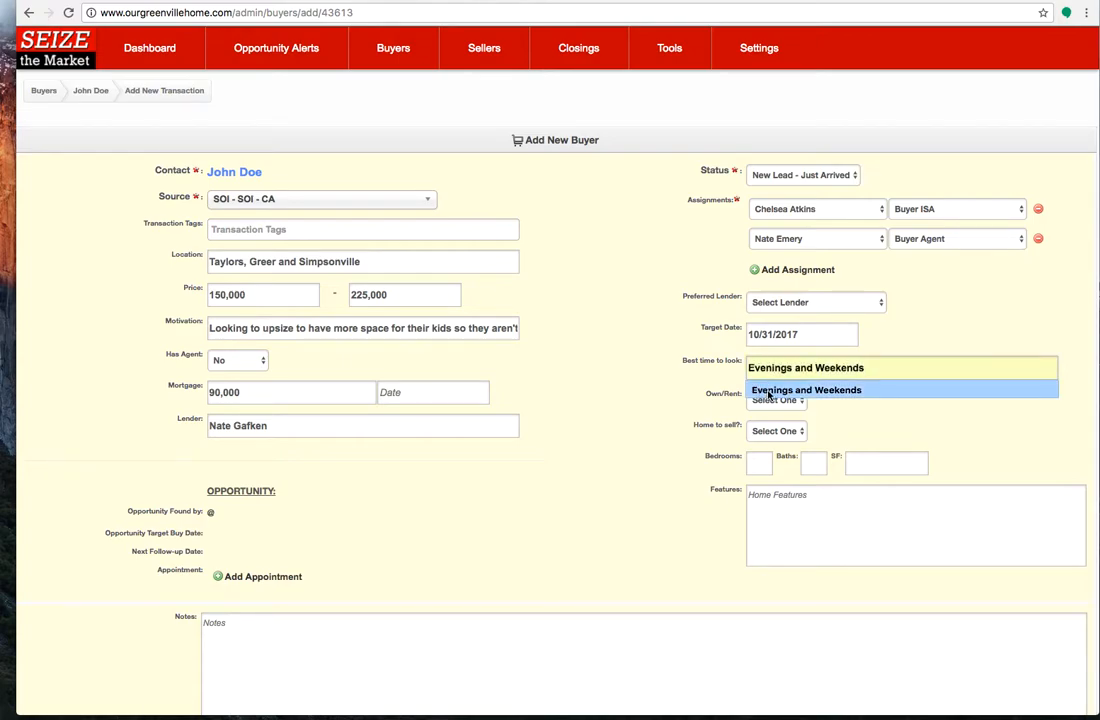
pyautogui.click(626, 405)
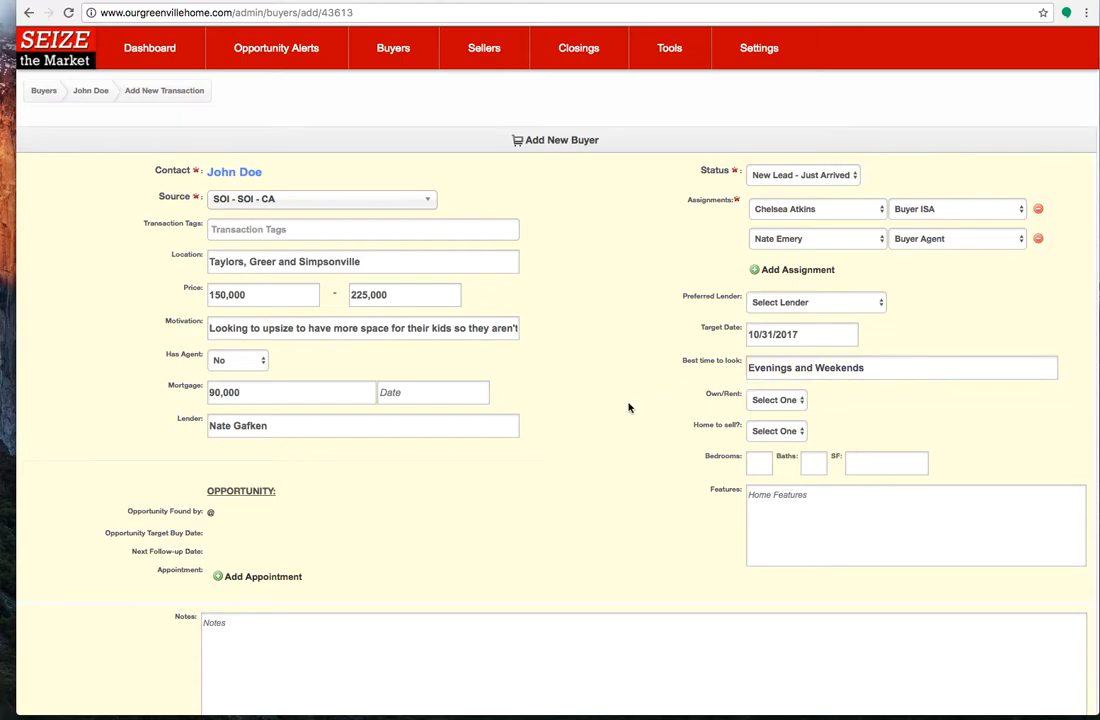
# Set the buyer's housing situation to Own and mark that there is a home to sell
pyautogui.click(788, 400)
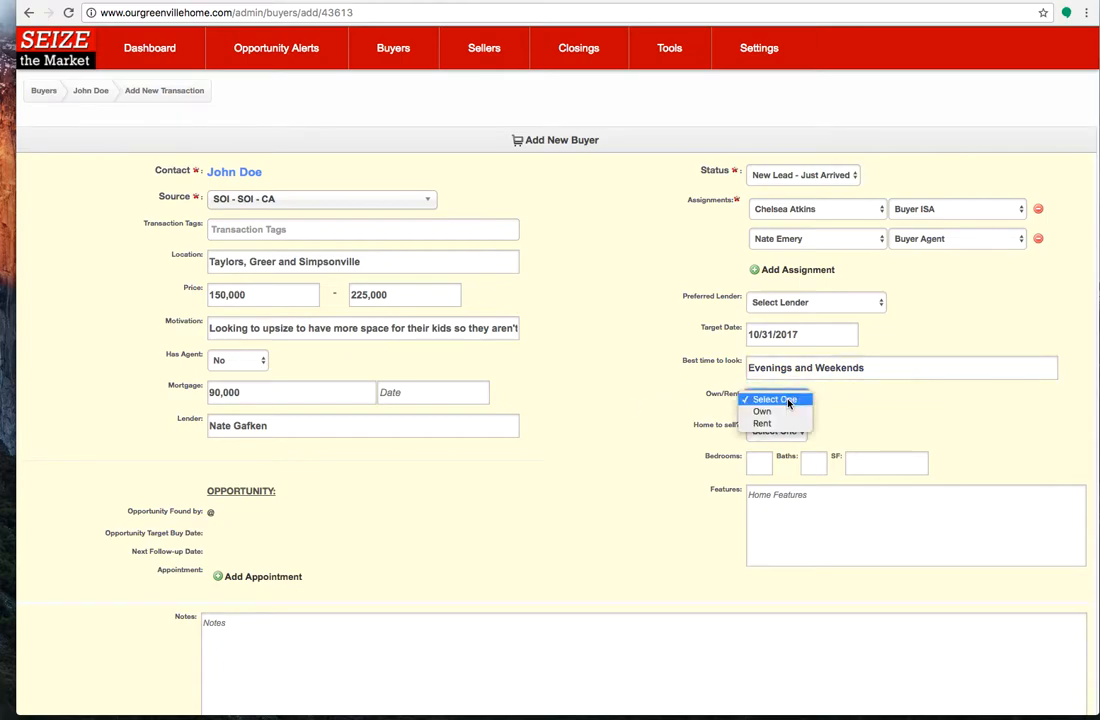
pyautogui.click(781, 411)
pyautogui.click(787, 430)
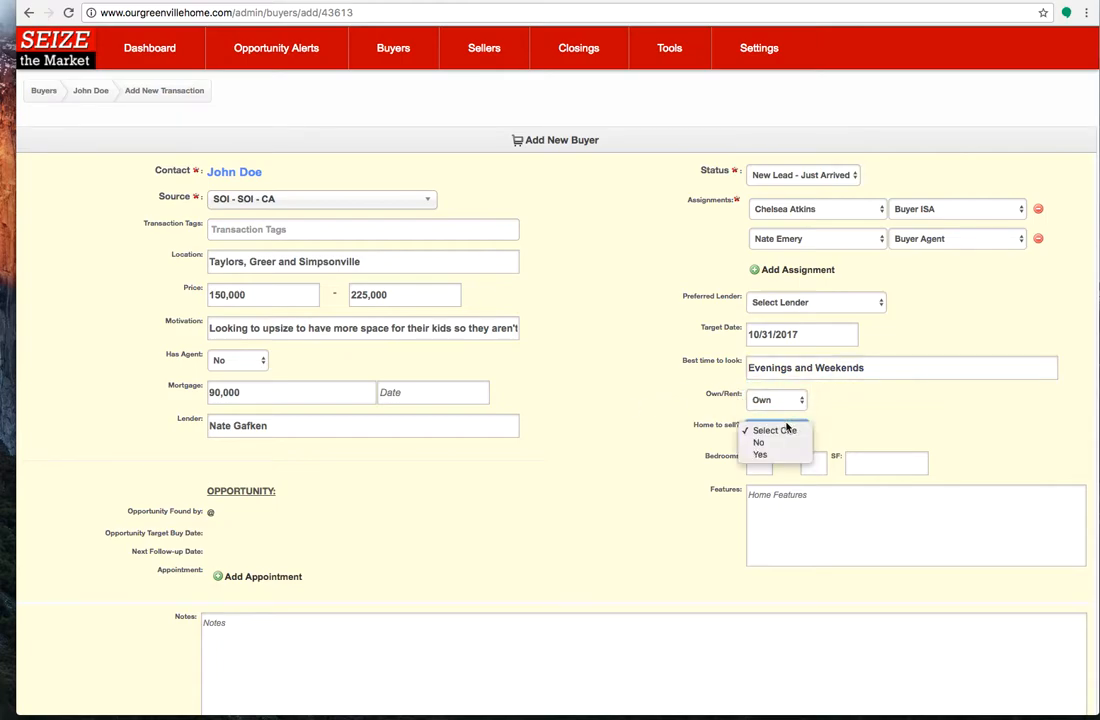
pyautogui.click(761, 454)
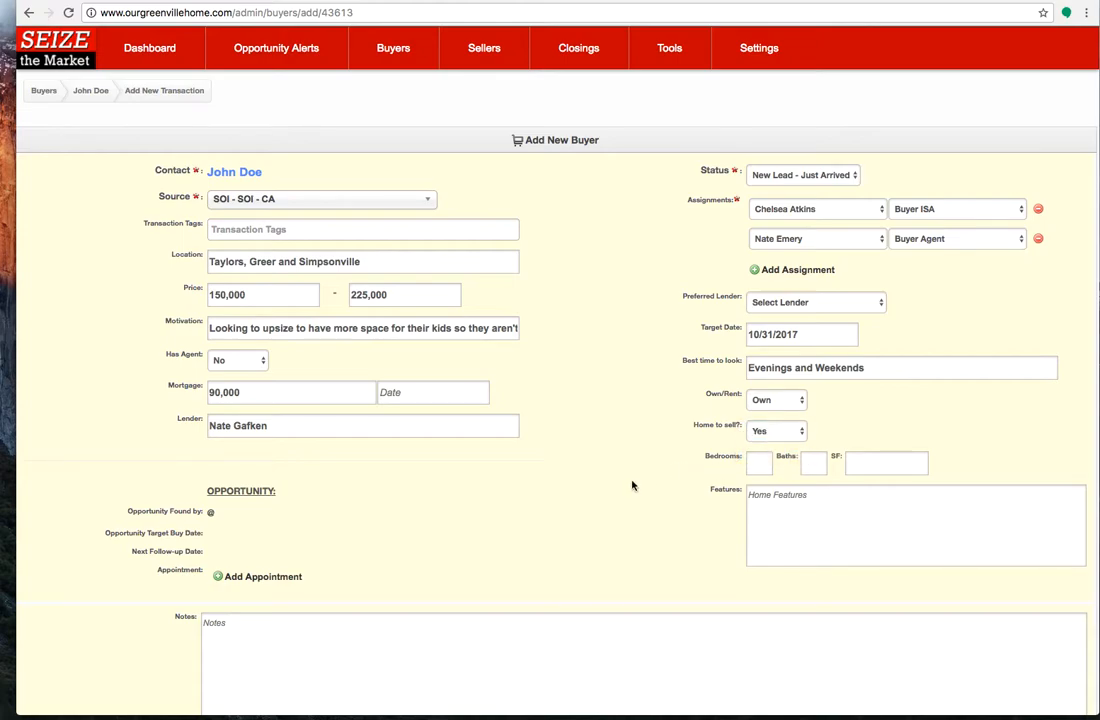
# Set the buyer's home criteria to 4 bedrooms, 2.5 baths and 2000 square feet
pyautogui.click(758, 466)
pyautogui.write('4')
pyautogui.click(806, 462)
pyautogui.write('2.5')
pyautogui.write('2000')
# List the desired home features on separate lines: "Large back yard", "updated kitchen" and "open floor plan"
pyautogui.click(869, 510)
pyautogui.write('Lar')
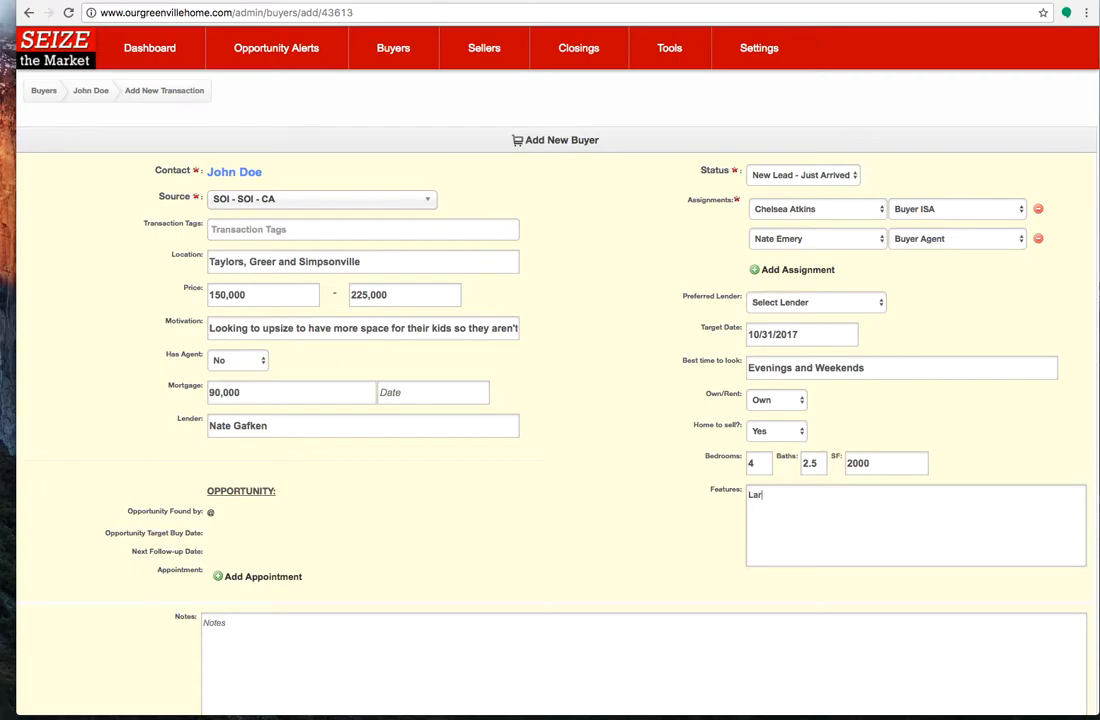
pyautogui.write('ge back yard updated kitche')
pyautogui.write('n ')
pyautogui.write('open floor plan')
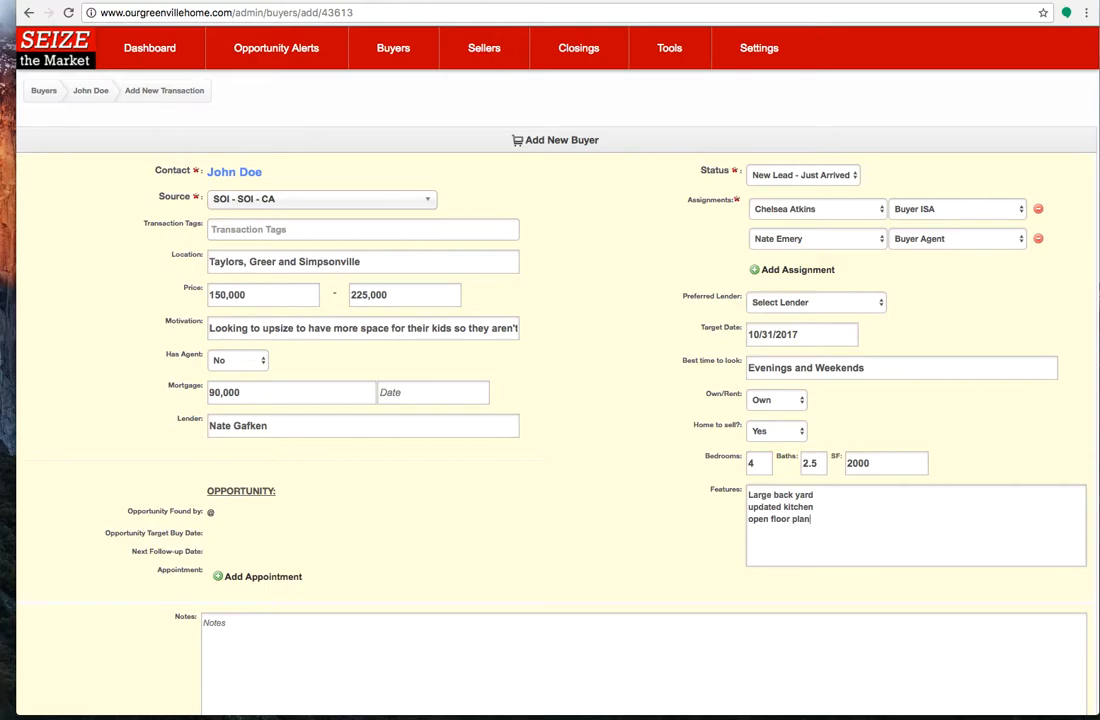
# Add an appointment to the opportunity with status "Set (not Met)" and set method Phone
pyautogui.scroll(-1, 589, 545)
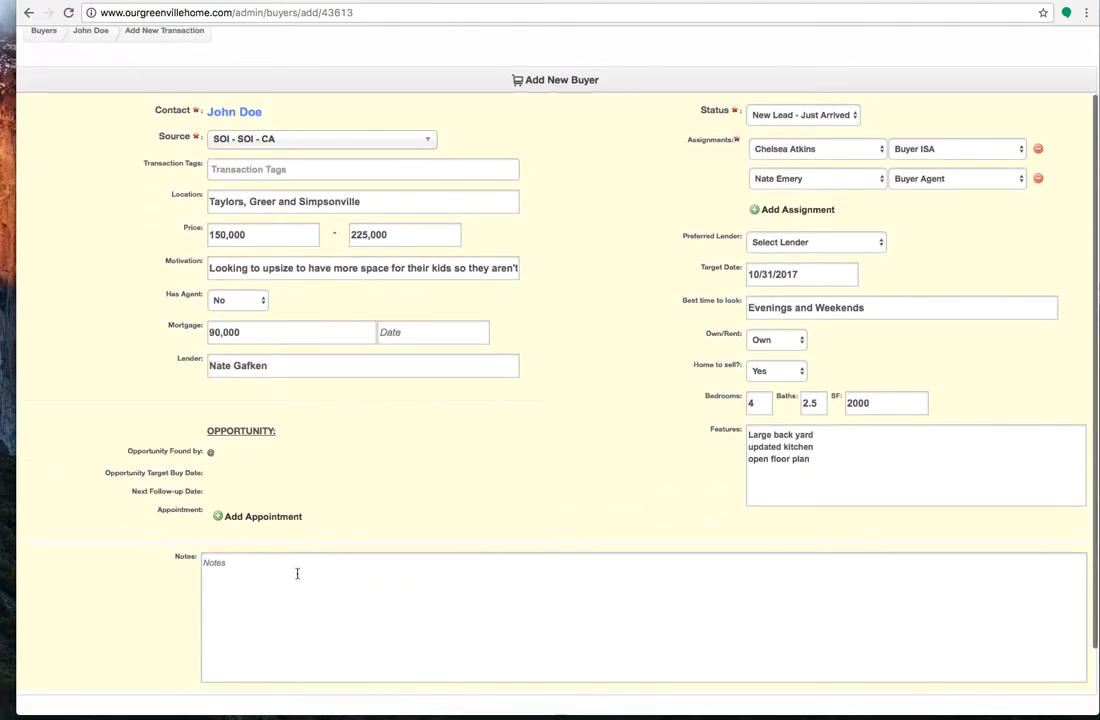
pyautogui.click(263, 517)
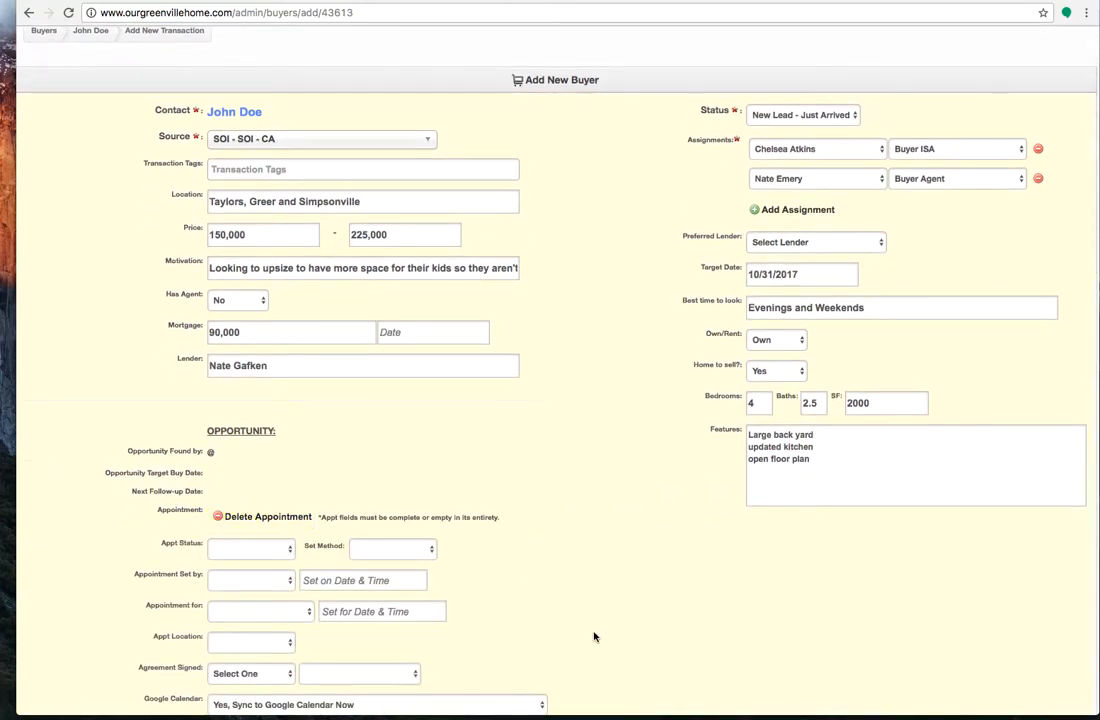
pyautogui.scroll(-3, 594, 635)
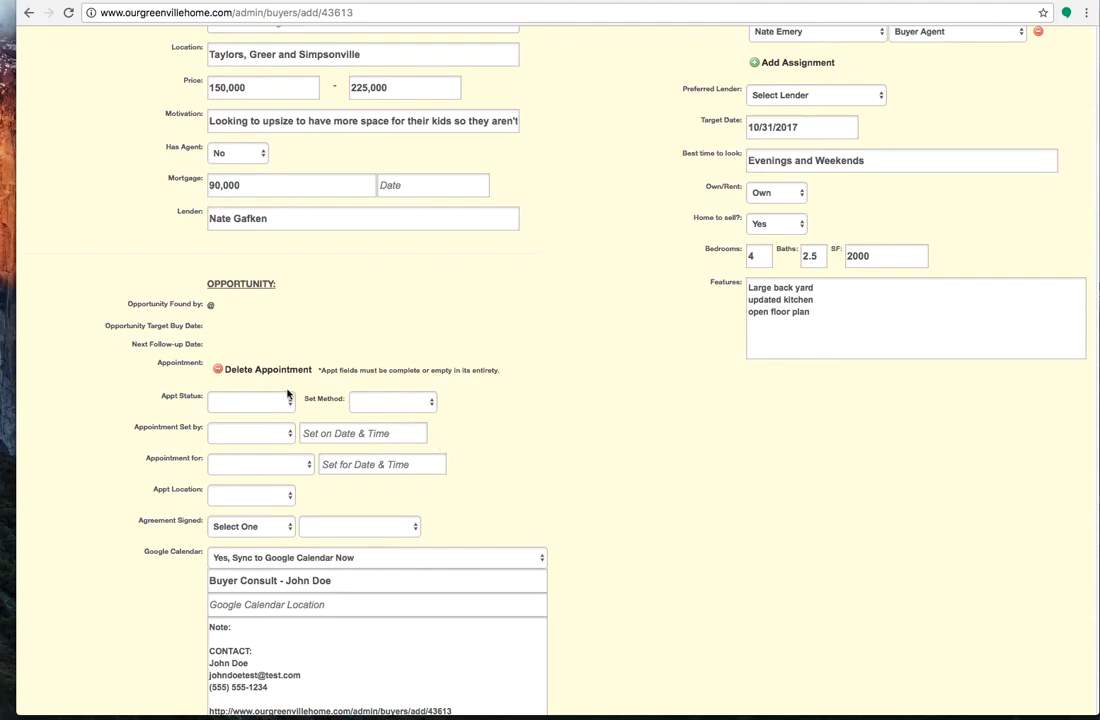
pyautogui.click(250, 402)
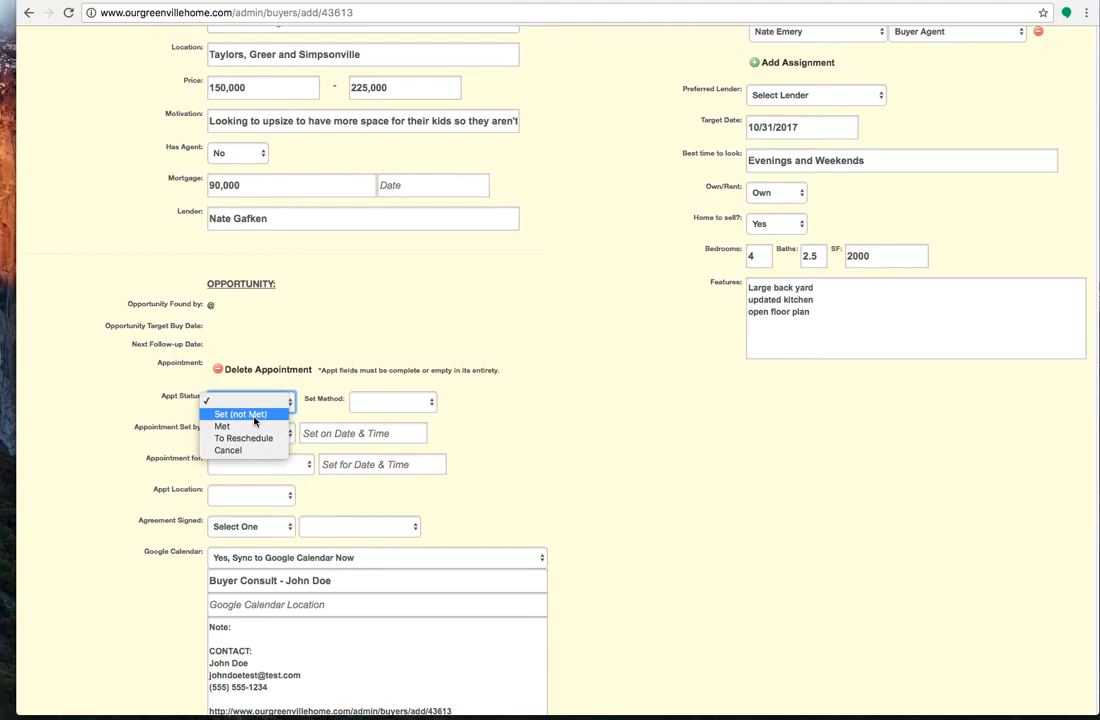
pyautogui.click(254, 421)
pyautogui.click(375, 403)
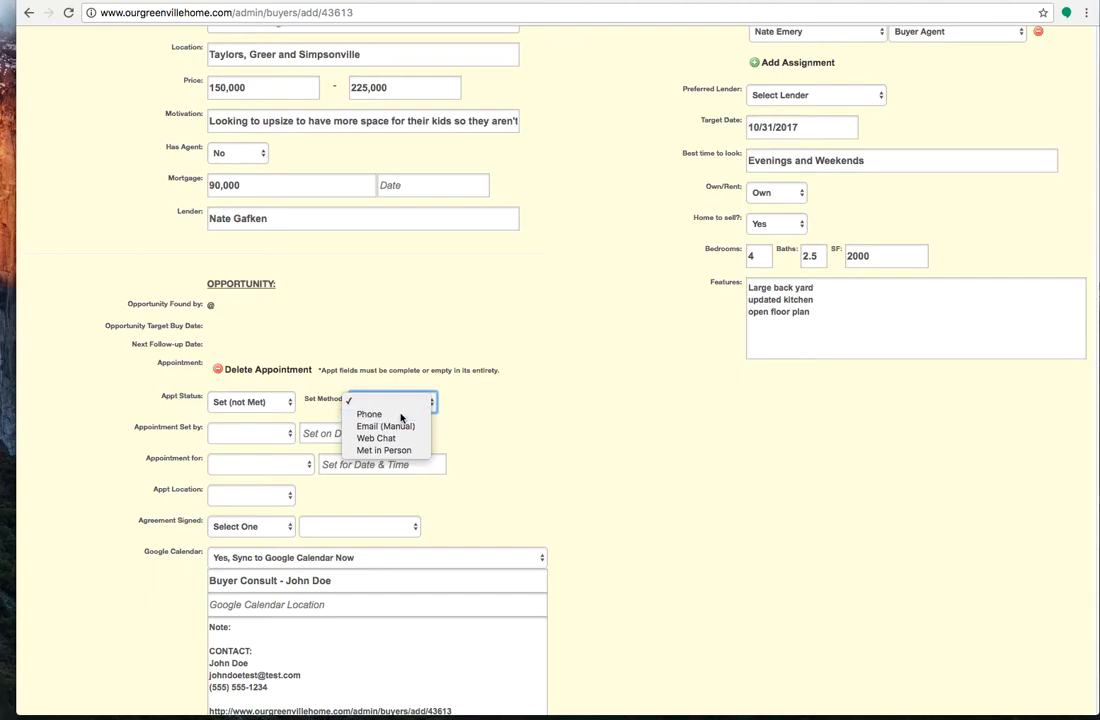
pyautogui.click(401, 414)
# Record the appointment as set by the assigned Buyer ISA on 07/03/2017 at 10:30 am
pyautogui.click(250, 434)
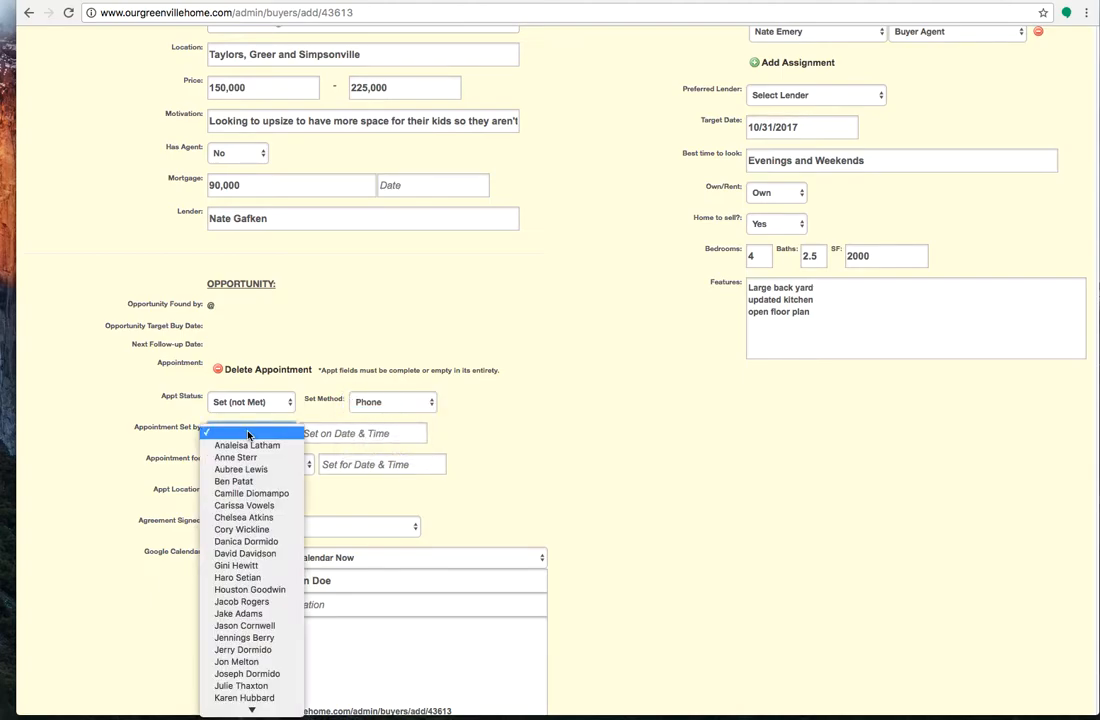
pyautogui.click(252, 517)
pyautogui.click(342, 430)
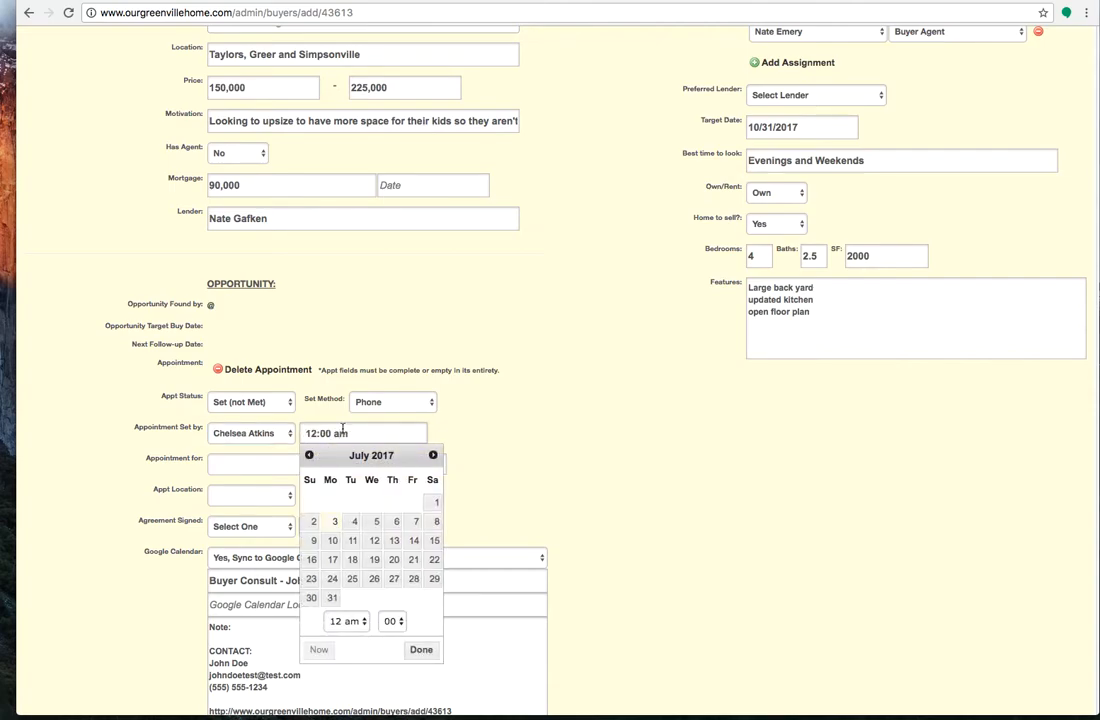
pyautogui.click(346, 625)
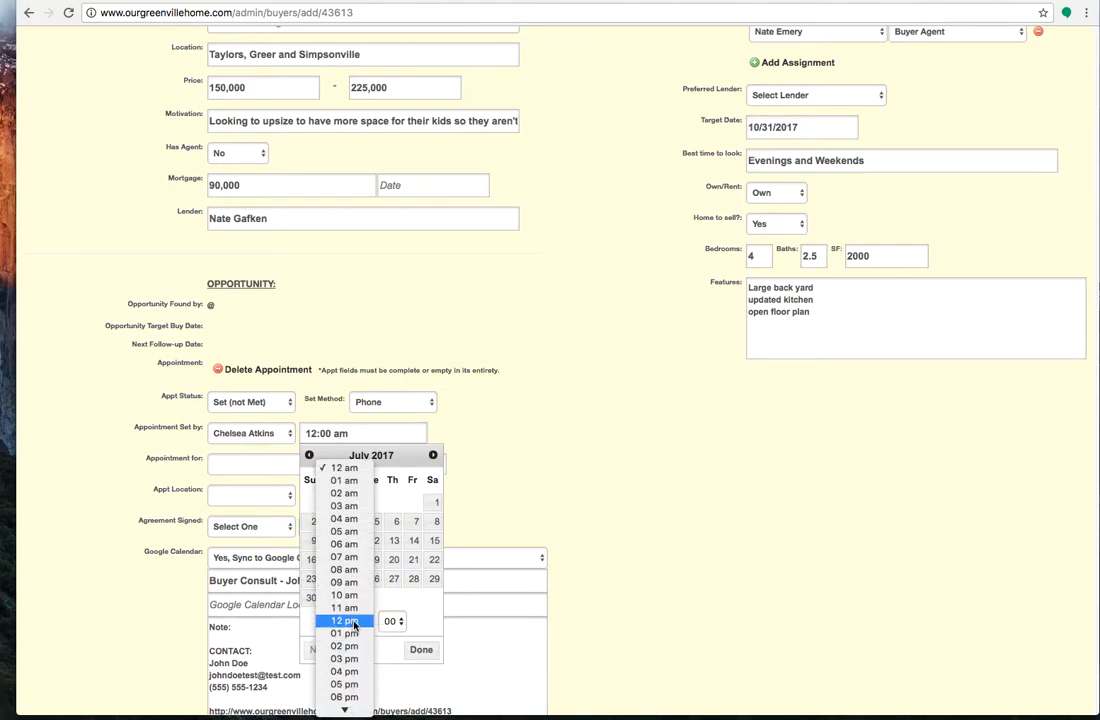
pyautogui.click(352, 595)
pyautogui.click(392, 621)
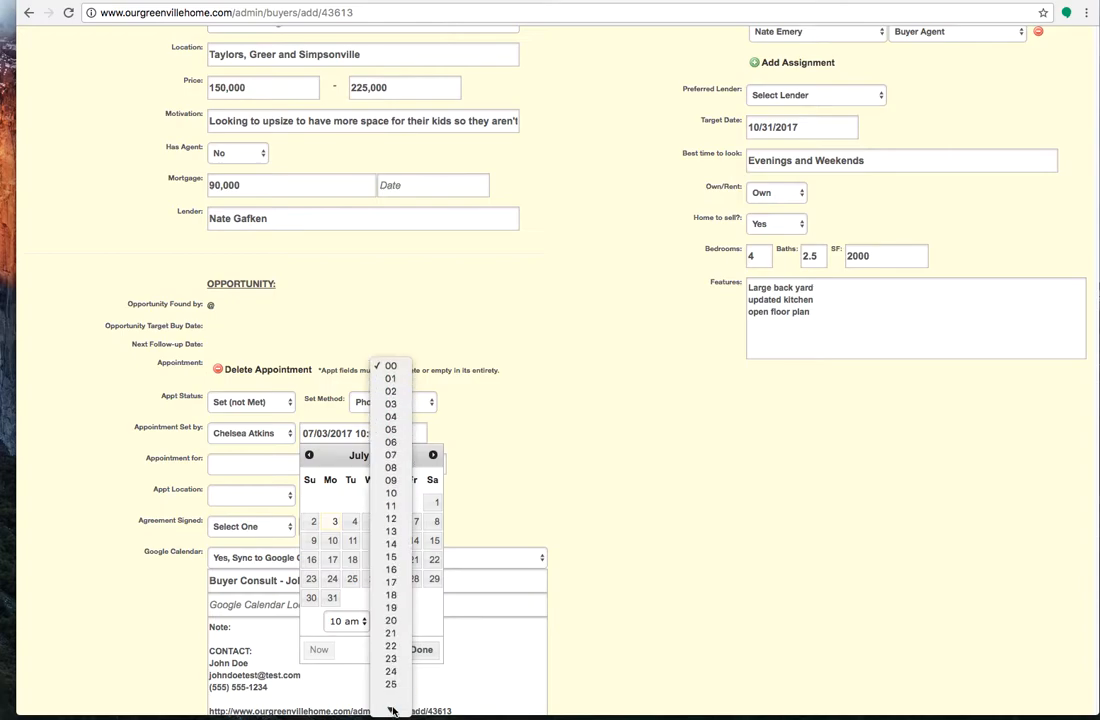
pyautogui.click(392, 697)
pyautogui.click(421, 649)
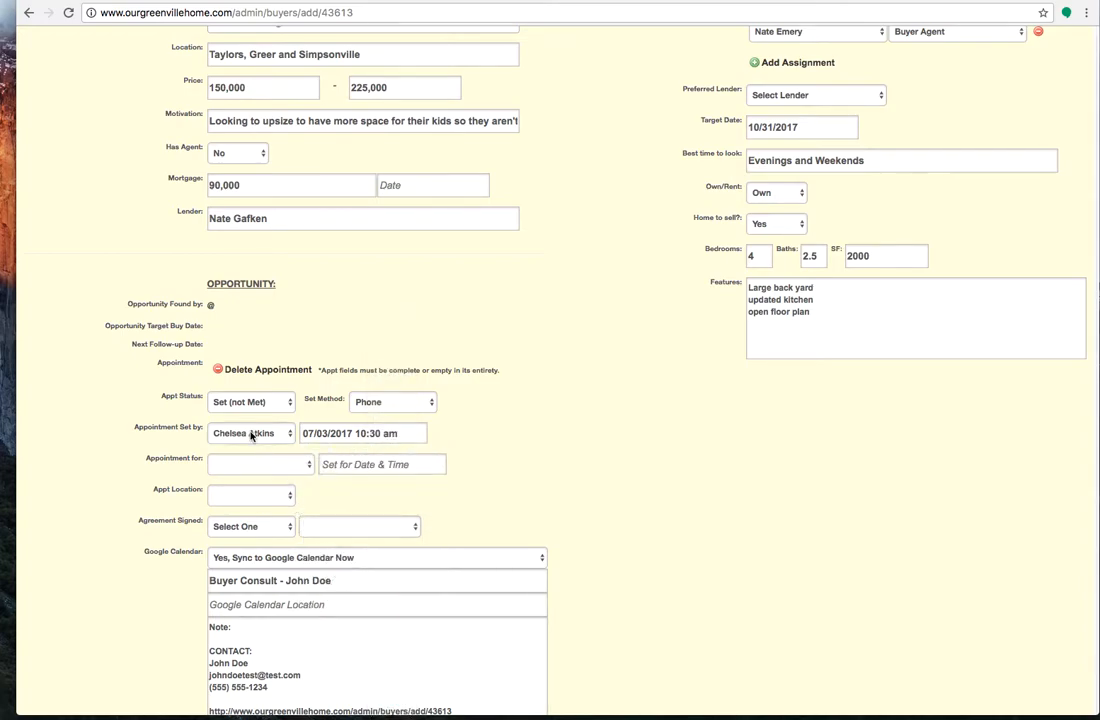
# Schedule the appointment for the assigned buyer agent on 07/04/2017 at 02:00 pm, with Office as the location
pyautogui.click(258, 464)
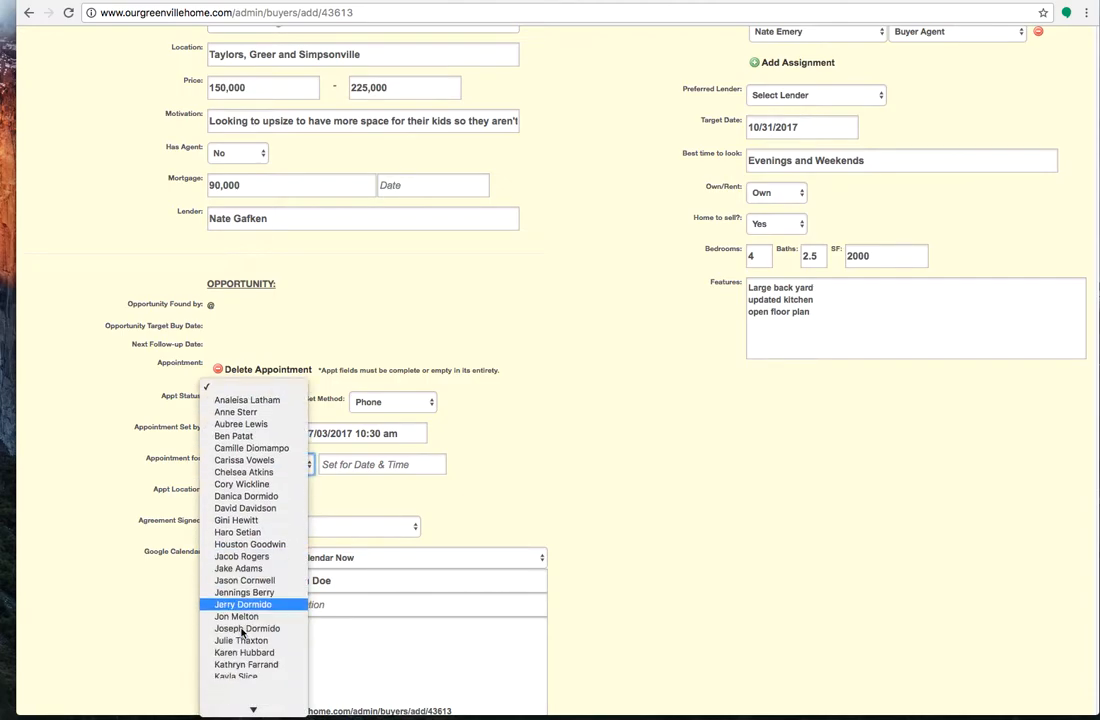
pyautogui.scroll(-3, 242, 632)
pyautogui.click(242, 634)
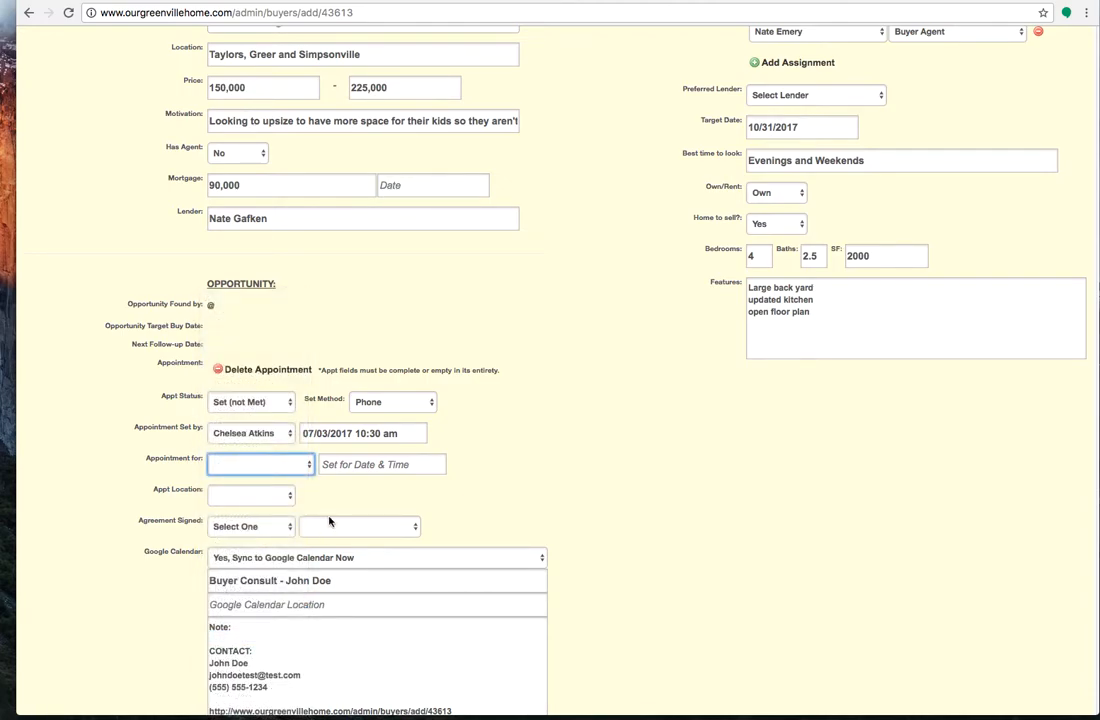
pyautogui.click(359, 464)
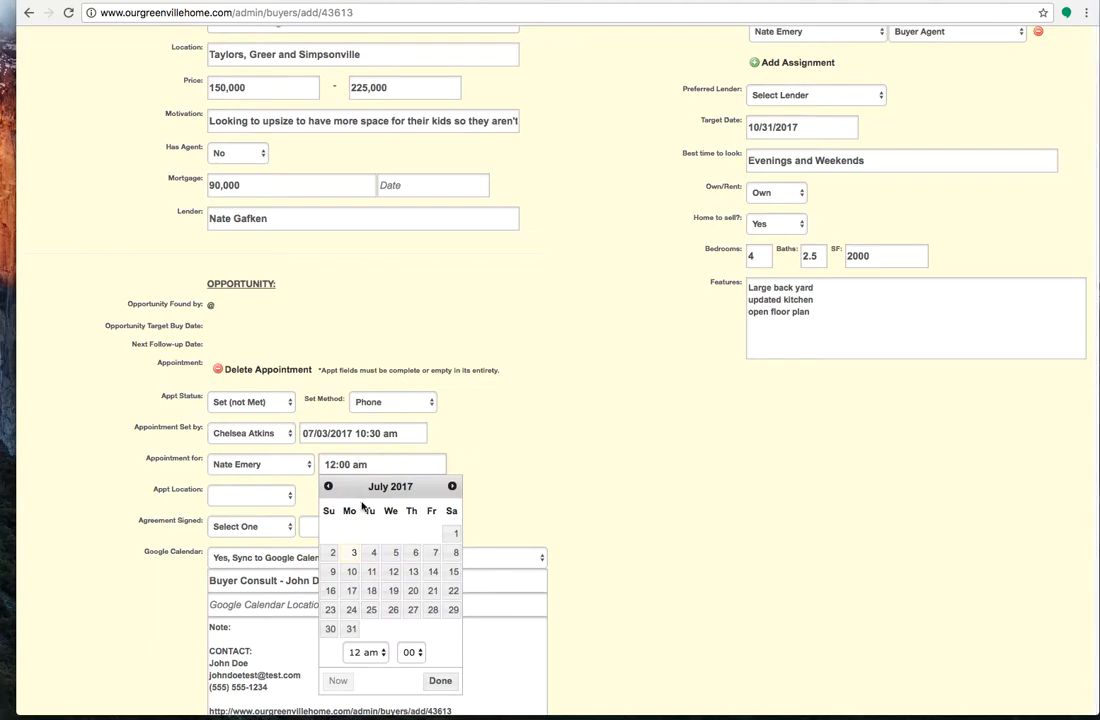
pyautogui.click(371, 552)
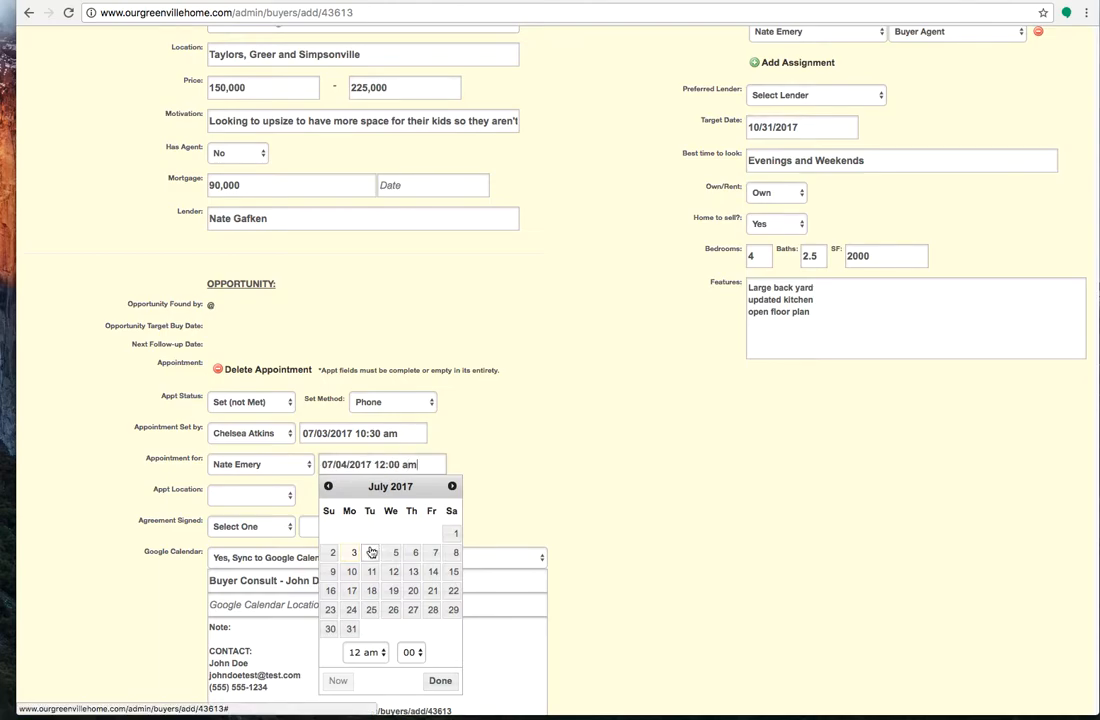
pyautogui.click(363, 652)
pyautogui.moveTo(366, 709)
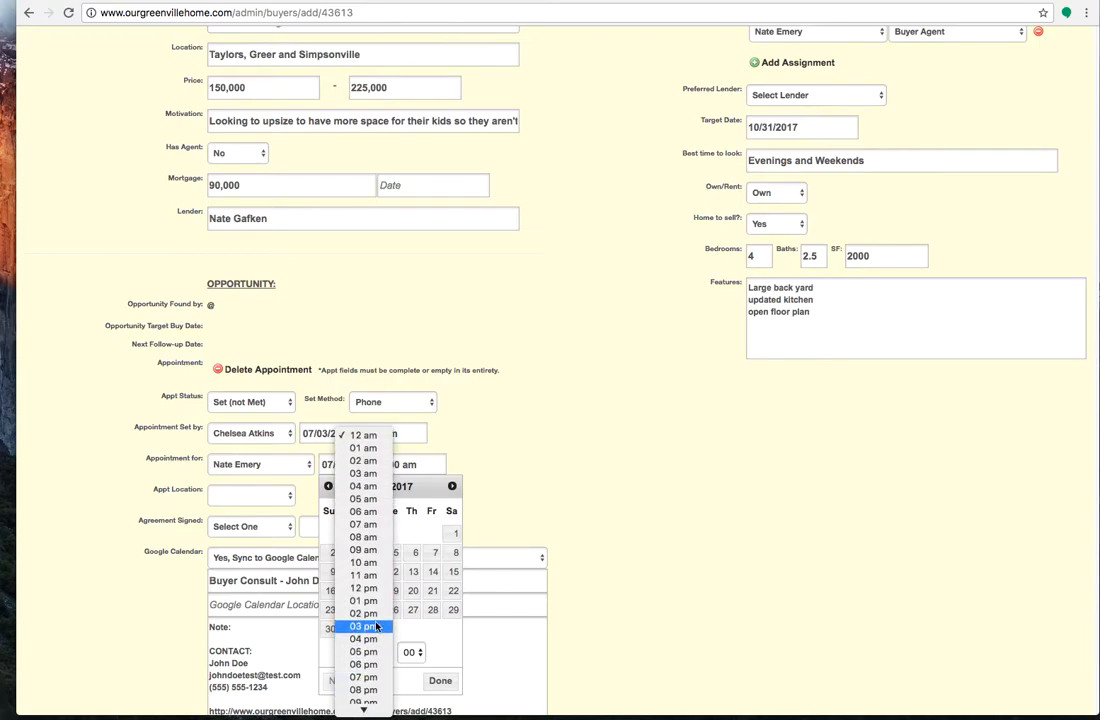
pyautogui.click(365, 613)
pyautogui.click(440, 680)
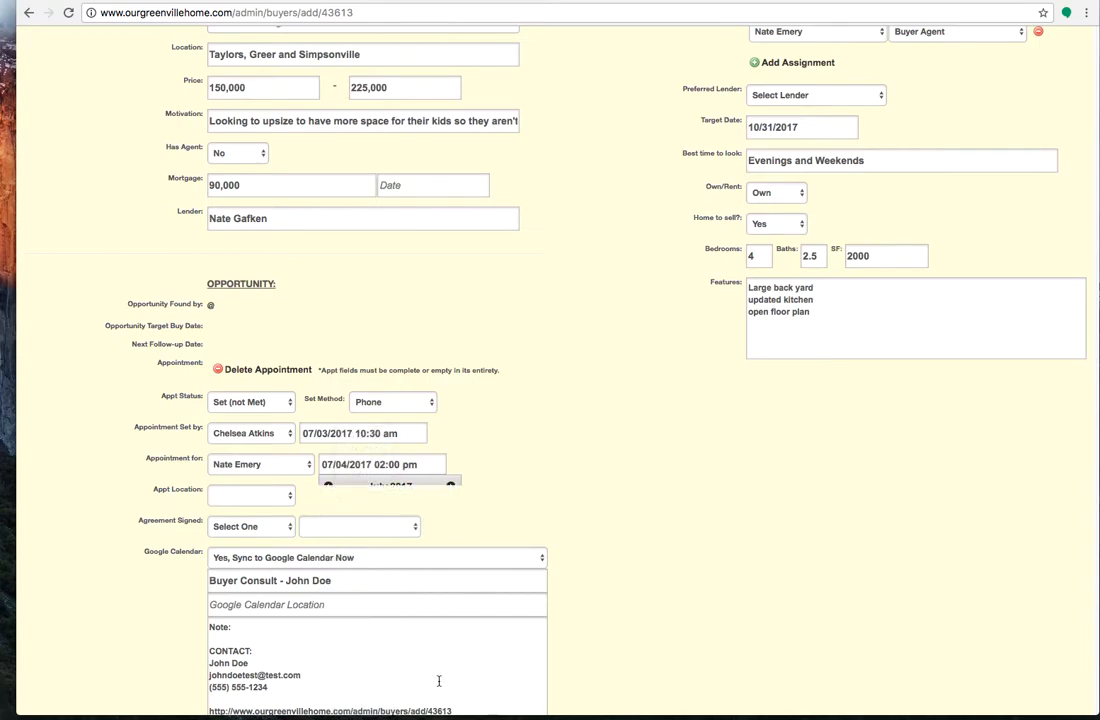
pyautogui.click(254, 494)
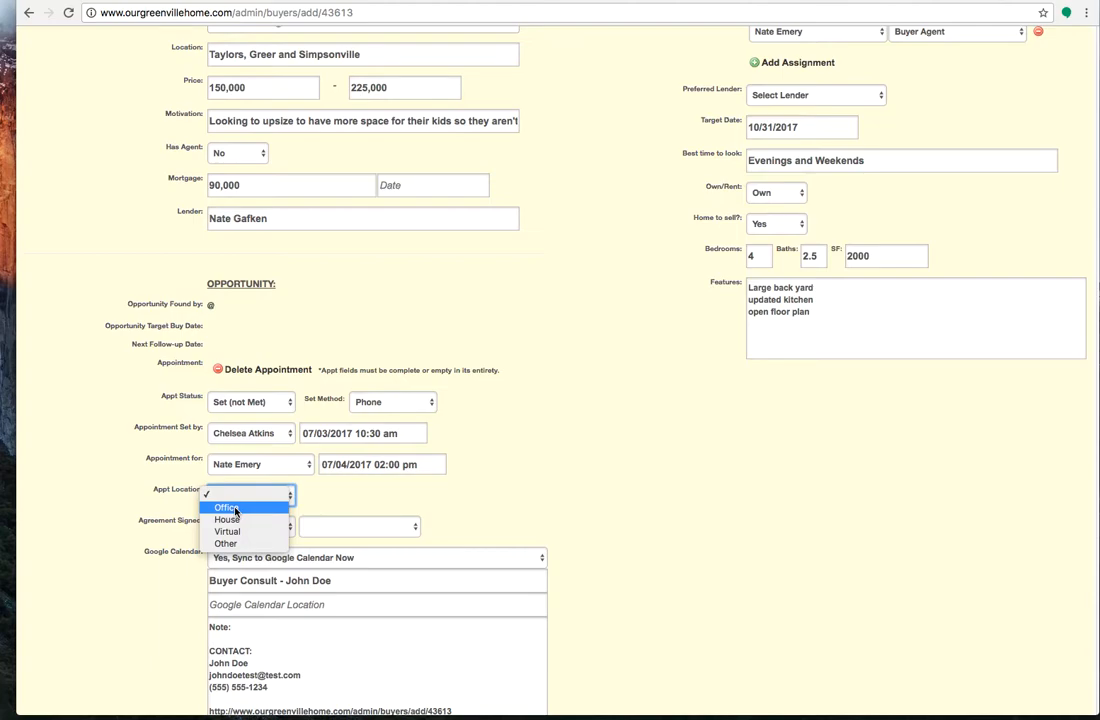
pyautogui.click(227, 508)
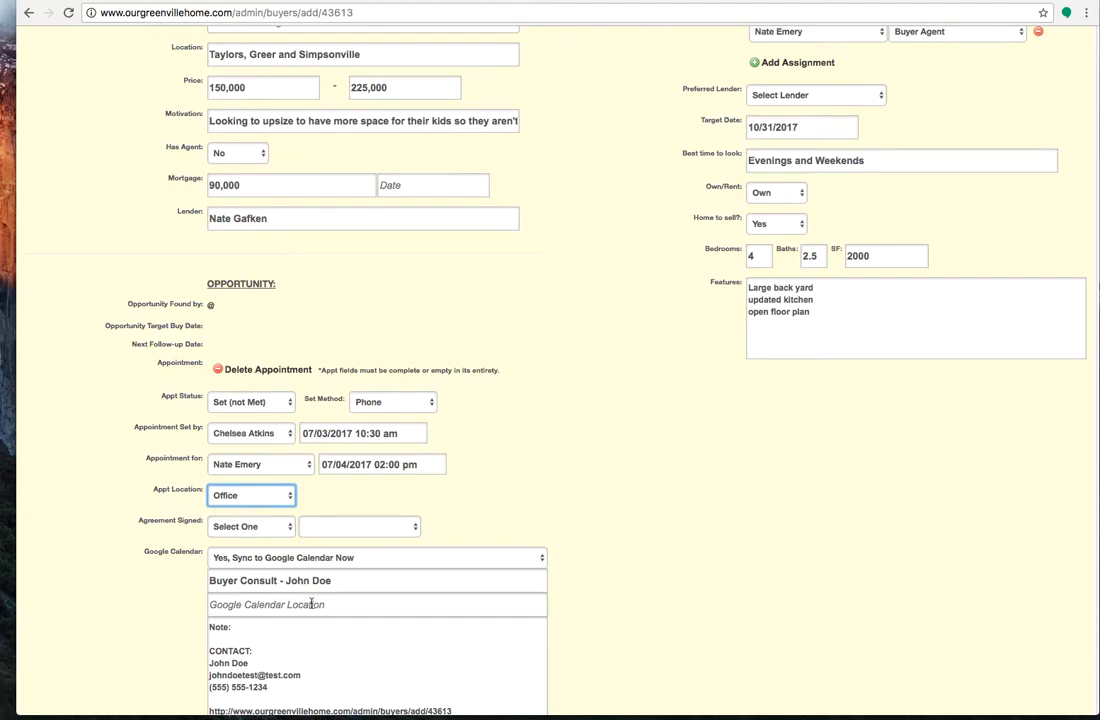
# Add the partner's first name to the Buyer Consult title of the Google Calendar event, joined with "and"
pyautogui.scroll(-3, 344, 671)
pyautogui.scroll(-2, 740, 633)
pyautogui.scroll(3, 381, 570)
pyautogui.scroll(-1, 565, 594)
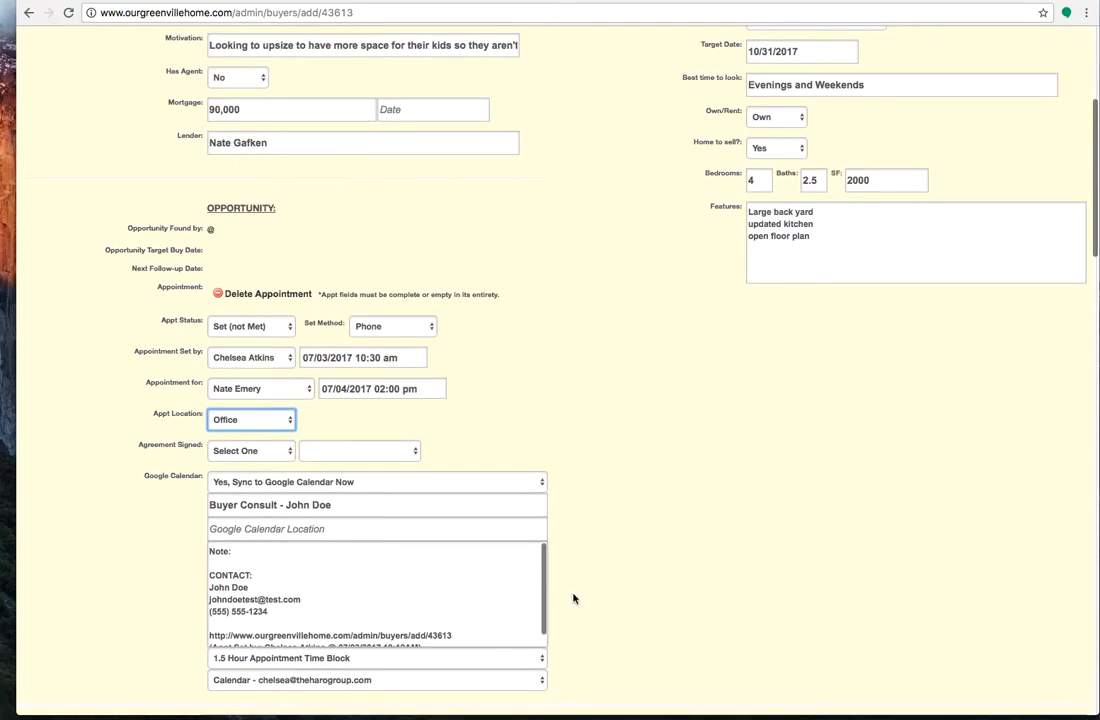
pyautogui.click(313, 477)
pyautogui.write('and Ja')
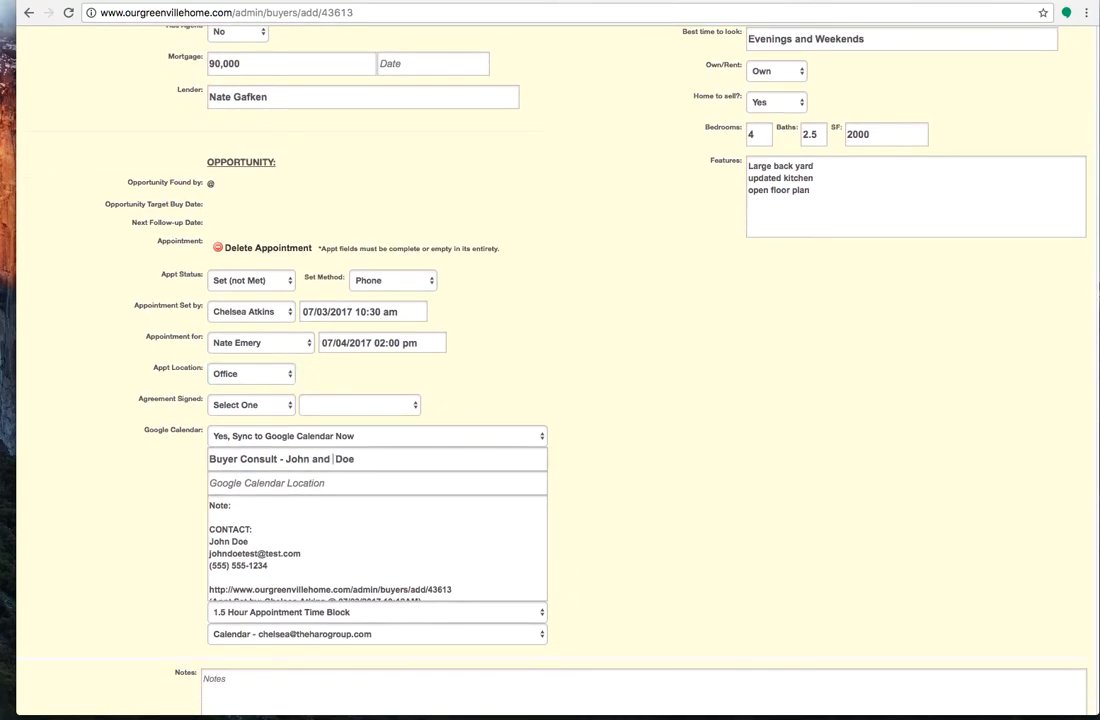
pyautogui.write('ne')
pyautogui.click(263, 505)
# Set the calendar event's length to a 1 Hour Appointment Time Block
pyautogui.scroll(-2, 692, 555)
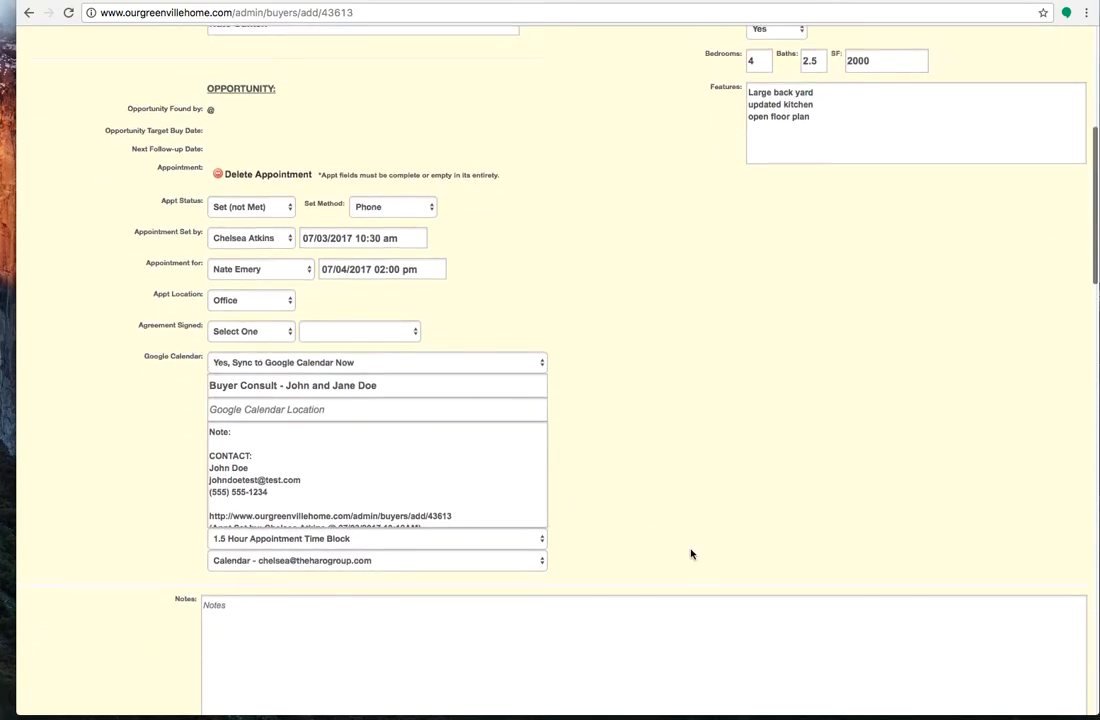
pyautogui.click(386, 543)
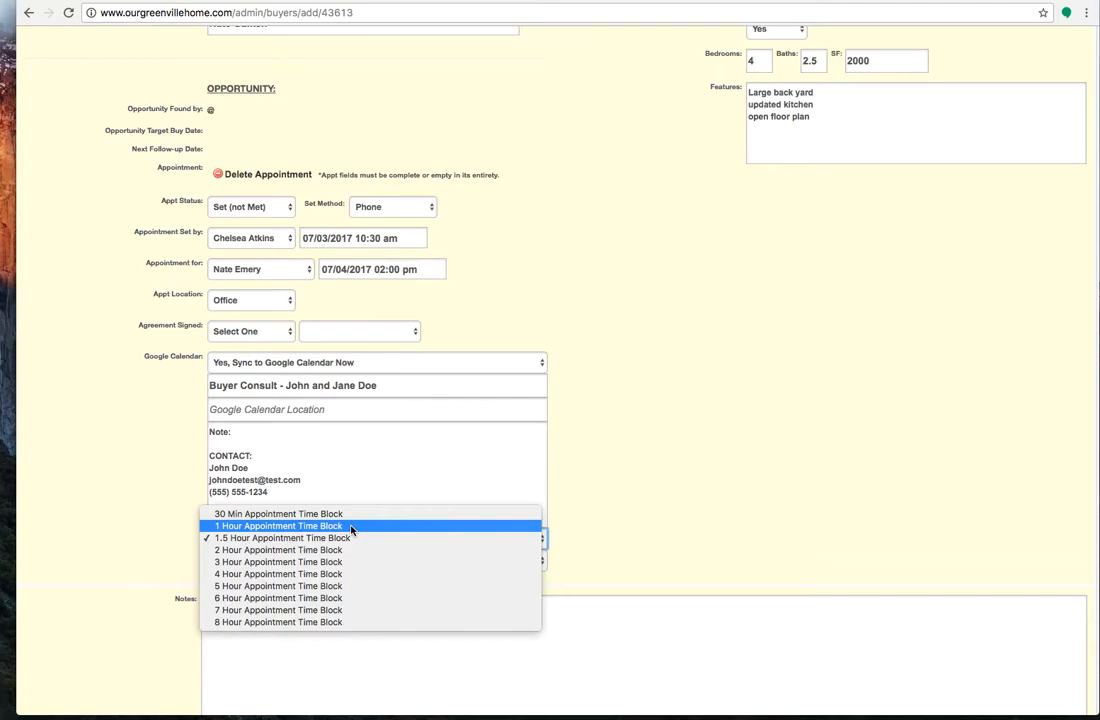
pyautogui.click(351, 527)
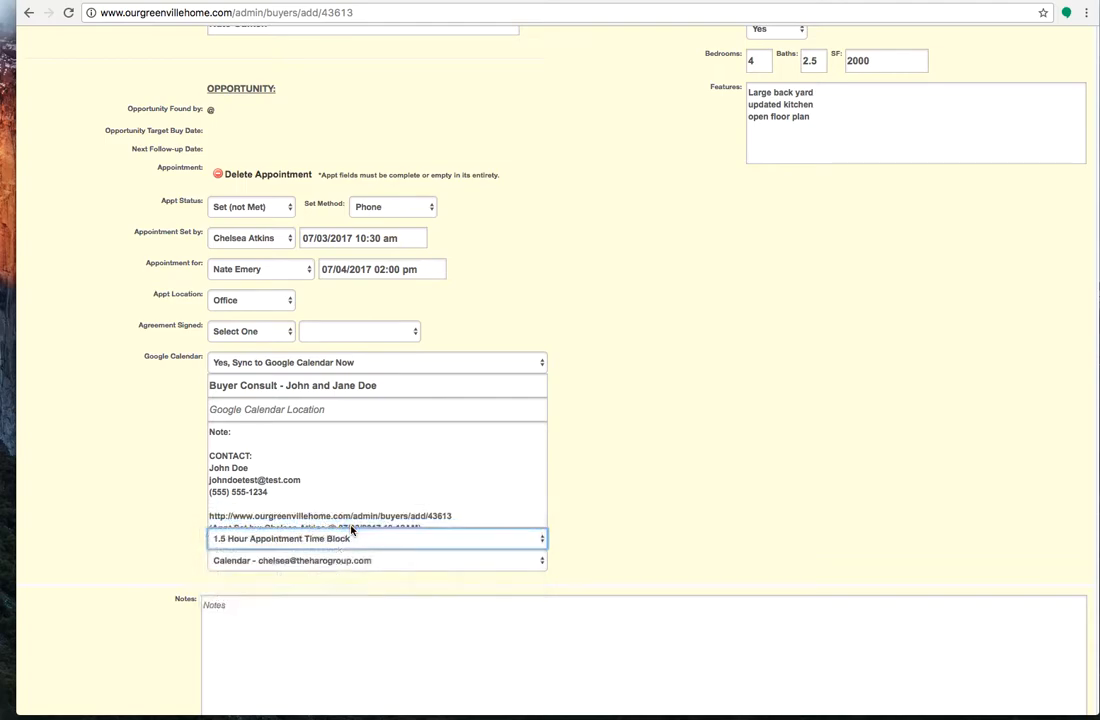
# Enter a template in the transaction's notes with the line prefixes "L-", "P-", "M-", "A-", "M-" and "A-"
pyautogui.scroll(-3, 686, 501)
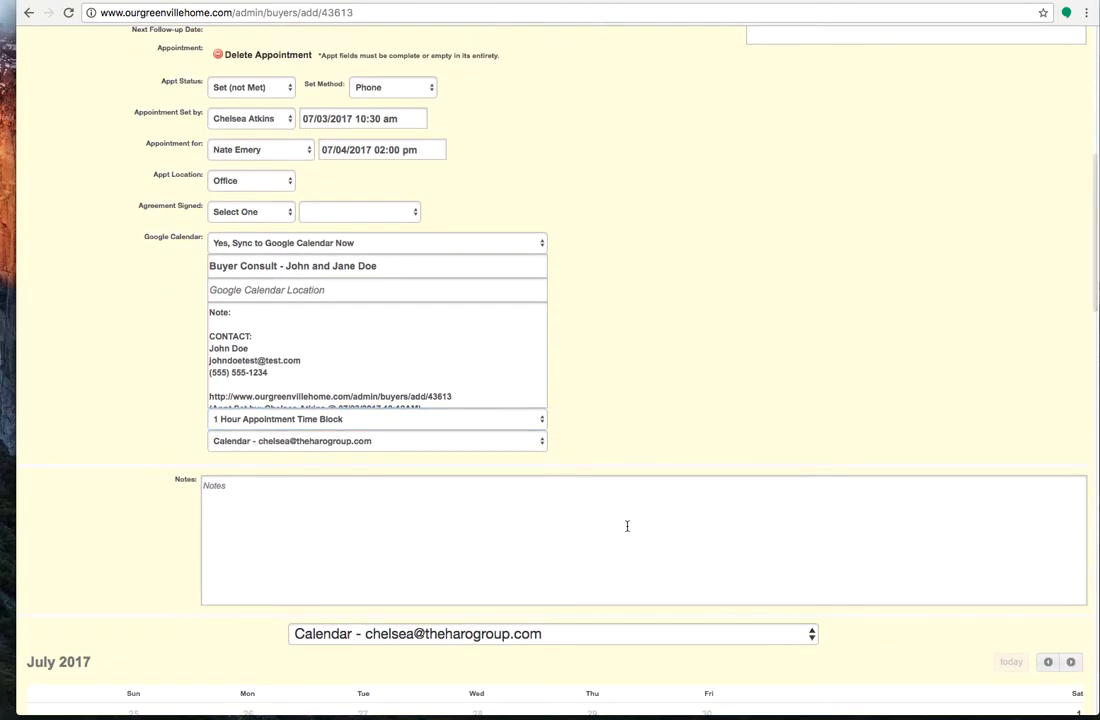
pyautogui.click(205, 486)
pyautogui.write('L- ')
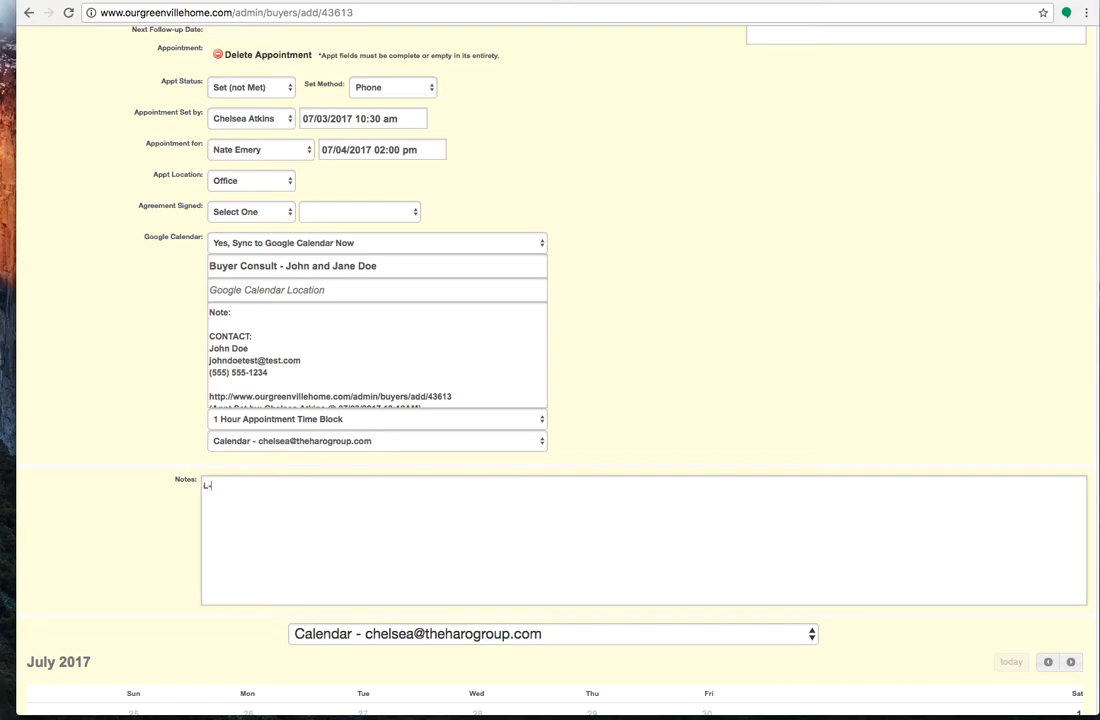
pyautogui.write('P-')
pyautogui.press('Return')
pyautogui.write('M-')
pyautogui.press('Return')
pyautogui.write('A-')
pyautogui.press('Return')
pyautogui.write('M- A-')
# Fill in the notes' L line with "Taylors, Greer, Simpsonville" and the P line with "225K Max"
pyautogui.click(327, 488)
pyautogui.scroll(5, 687, 218)
pyautogui.scroll(-3, 687, 218)
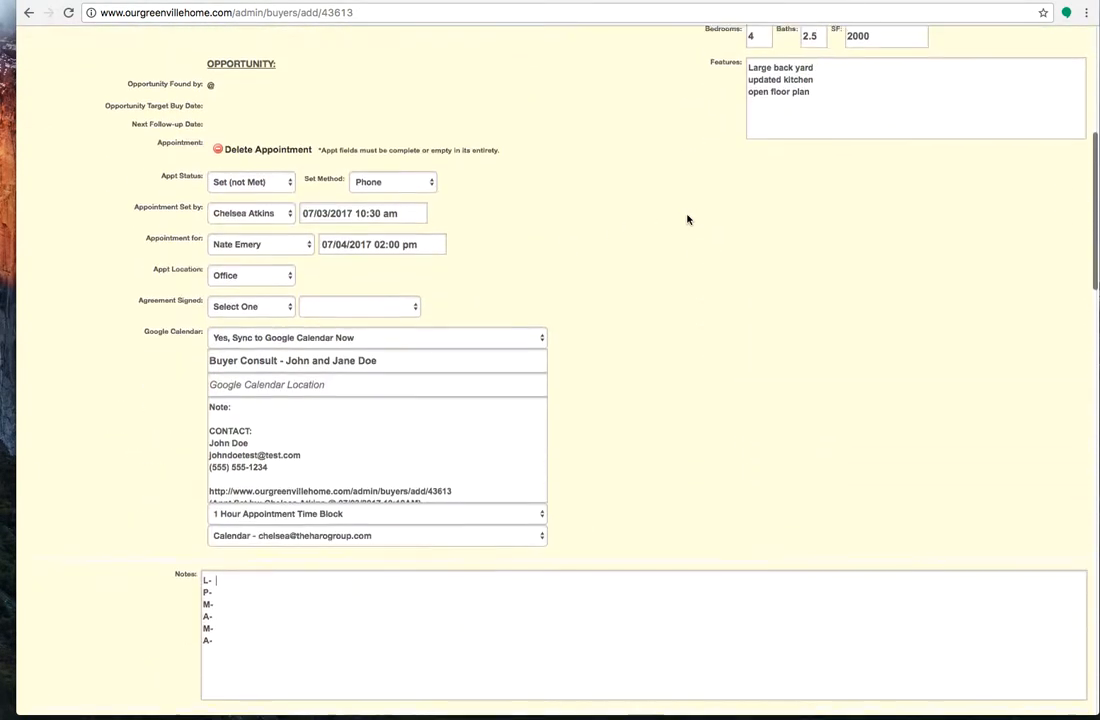
pyautogui.scroll(-1, 687, 219)
pyautogui.write('Tayl')
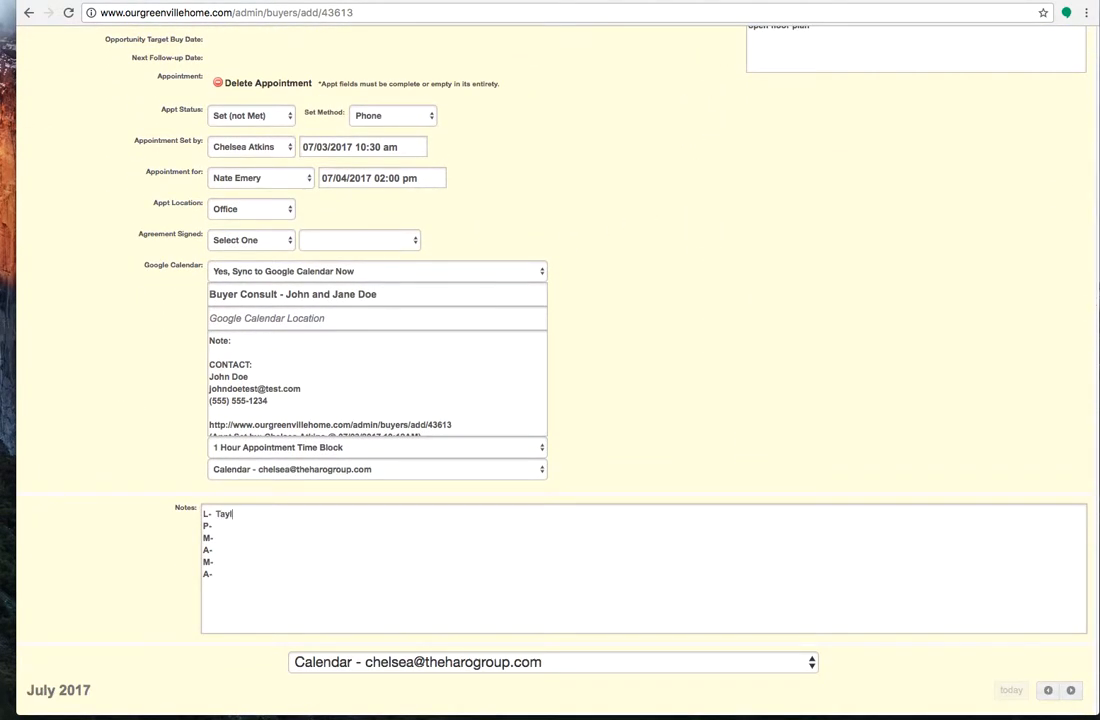
pyautogui.write('ors, Greer , Simpsonville')
pyautogui.click(220, 525)
pyautogui.write('225K Max')
# Copy the buyer's full motivation text into the first M line of the notes
pyautogui.click(229, 539)
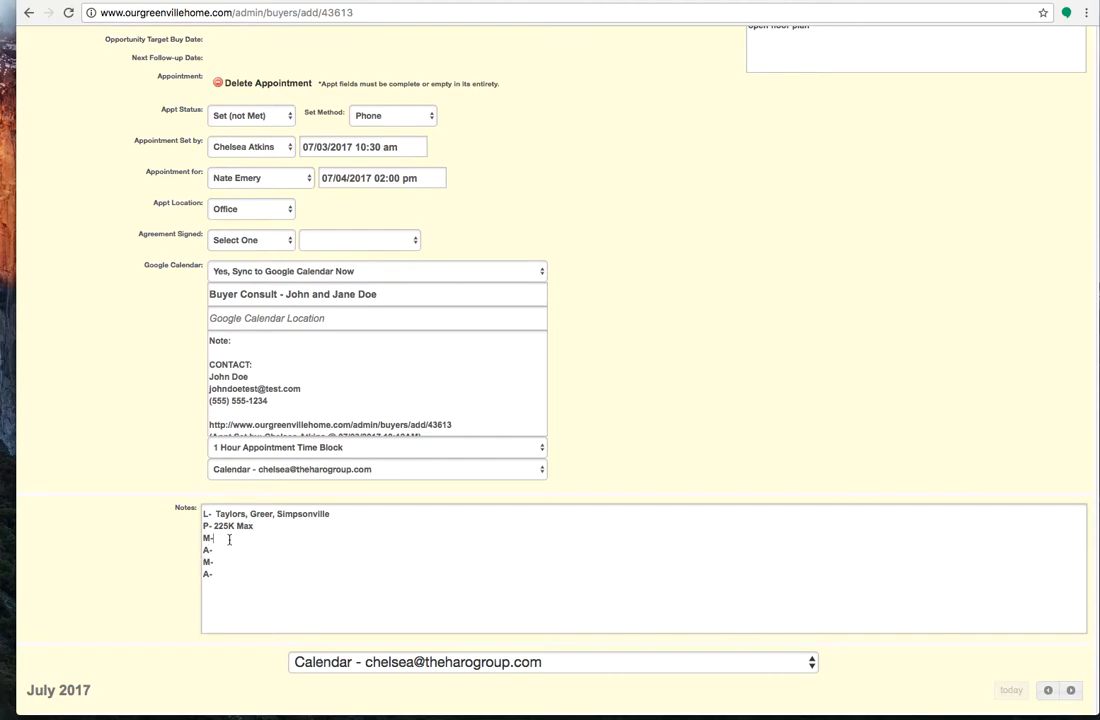
pyautogui.scroll(10, 572, 224)
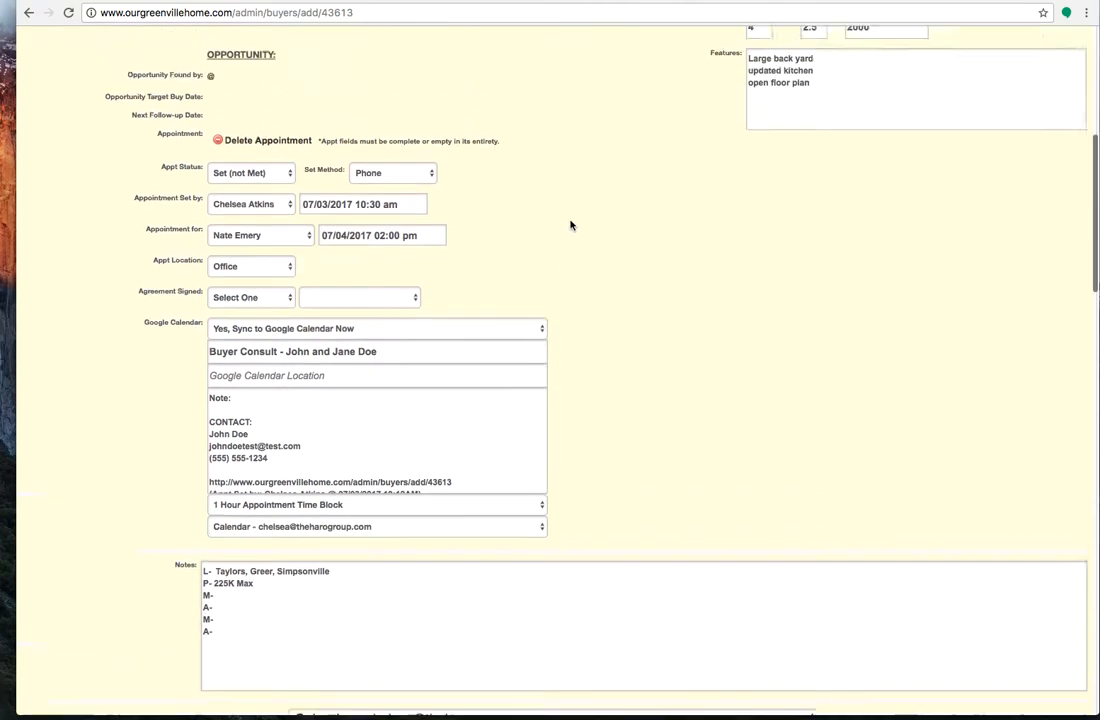
pyautogui.tripleClick(311, 350)
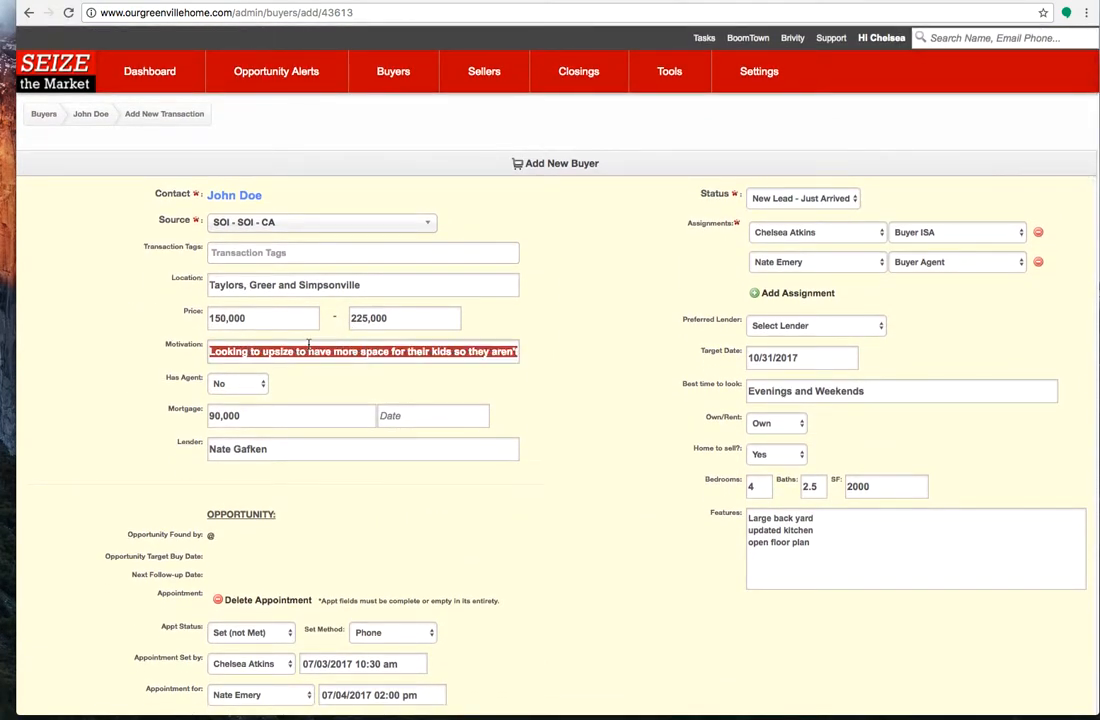
pyautogui.click(503, 552)
pyautogui.scroll(-10, 312, 503)
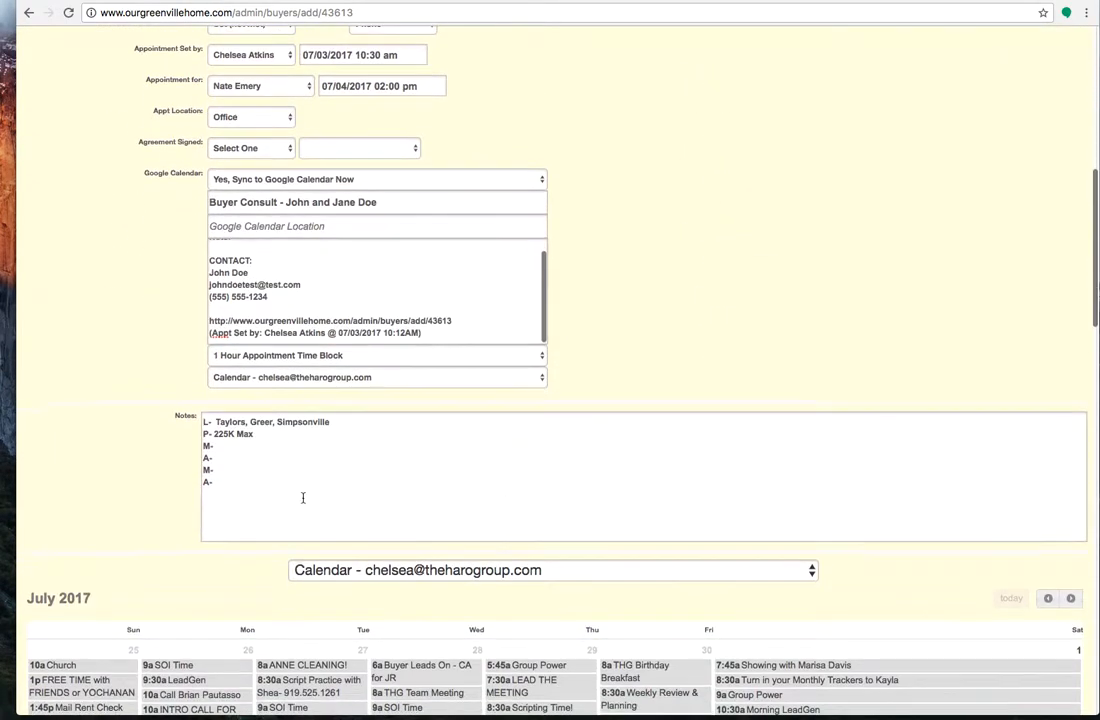
pyautogui.click(222, 445)
pyautogui.write("Looking to upsize to have more space for their kids so they aren't fighting all the time and not sharing rooms. Also wants to be closer to work so he can spend more time with his family.")
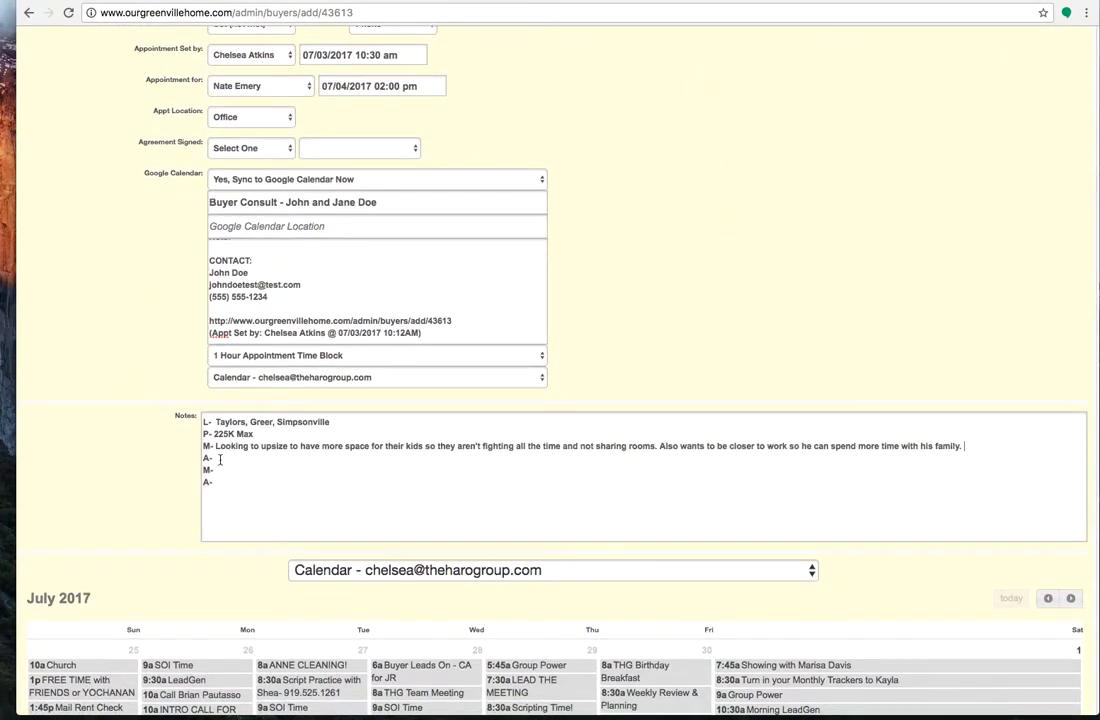
# Fill in the notes' first A line with "No- Meeting with NE" and second M line with "Own... 90K... selling with us. Need to sell to buy."
pyautogui.write('No- Meeting with NE')
pyautogui.click(227, 470)
pyautogui.write('Own...')
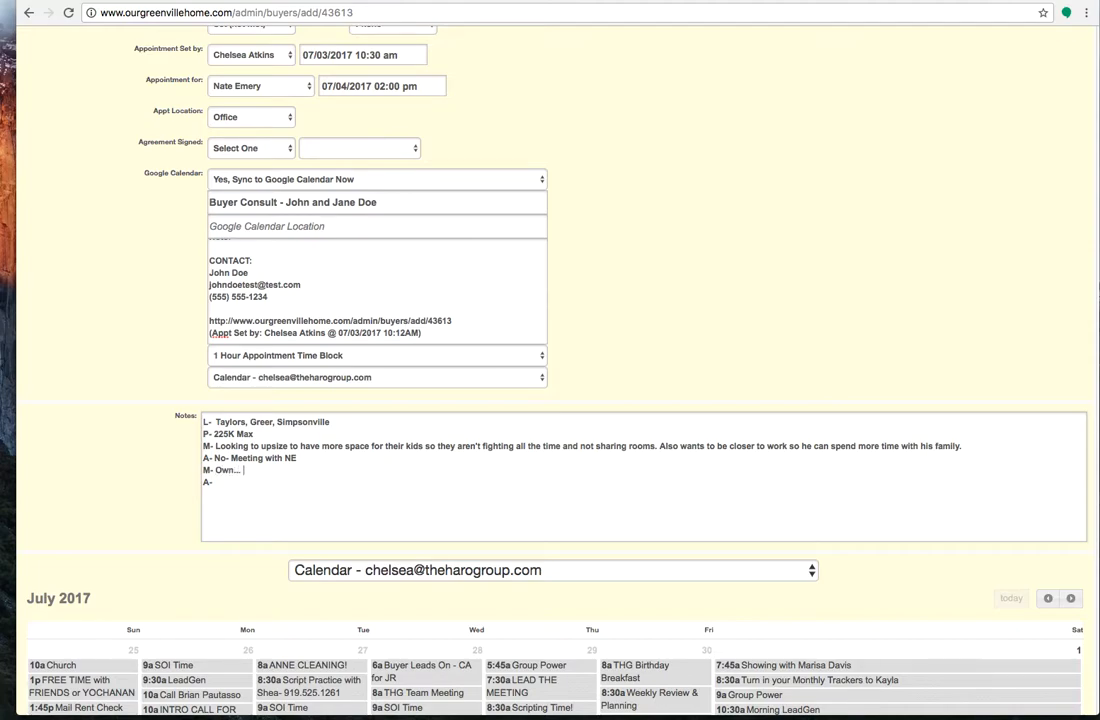
pyautogui.write(' 90K... selling with us. Need to sell ')
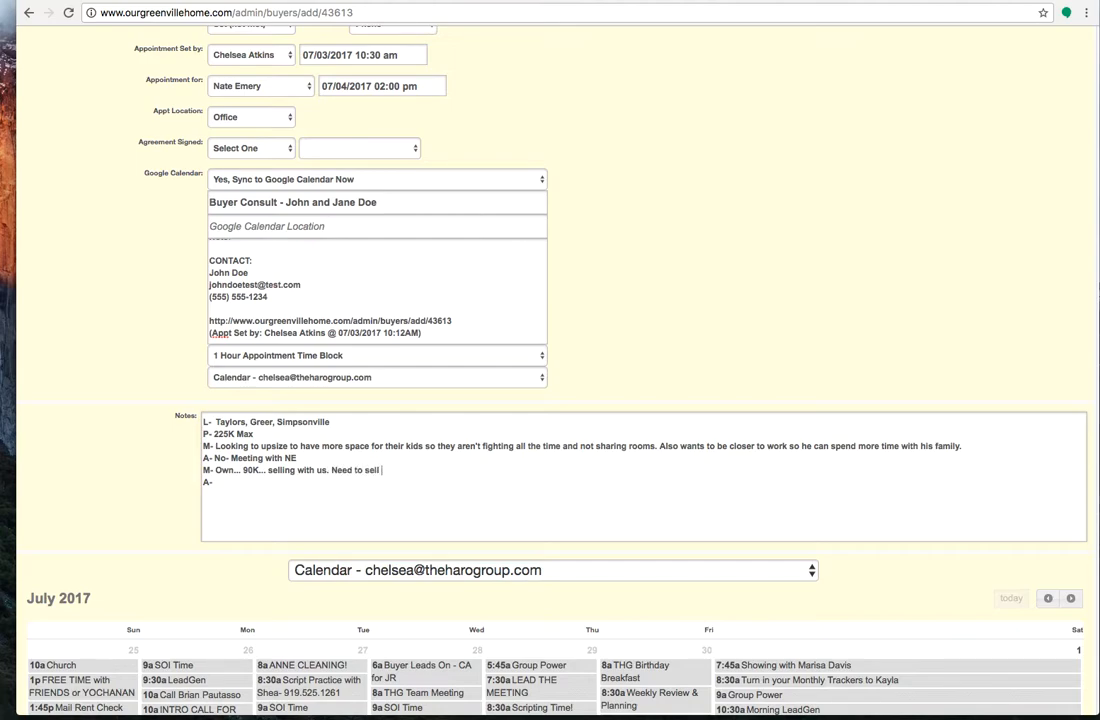
pyautogui.write('to buyA- Pre-approved by WG for')
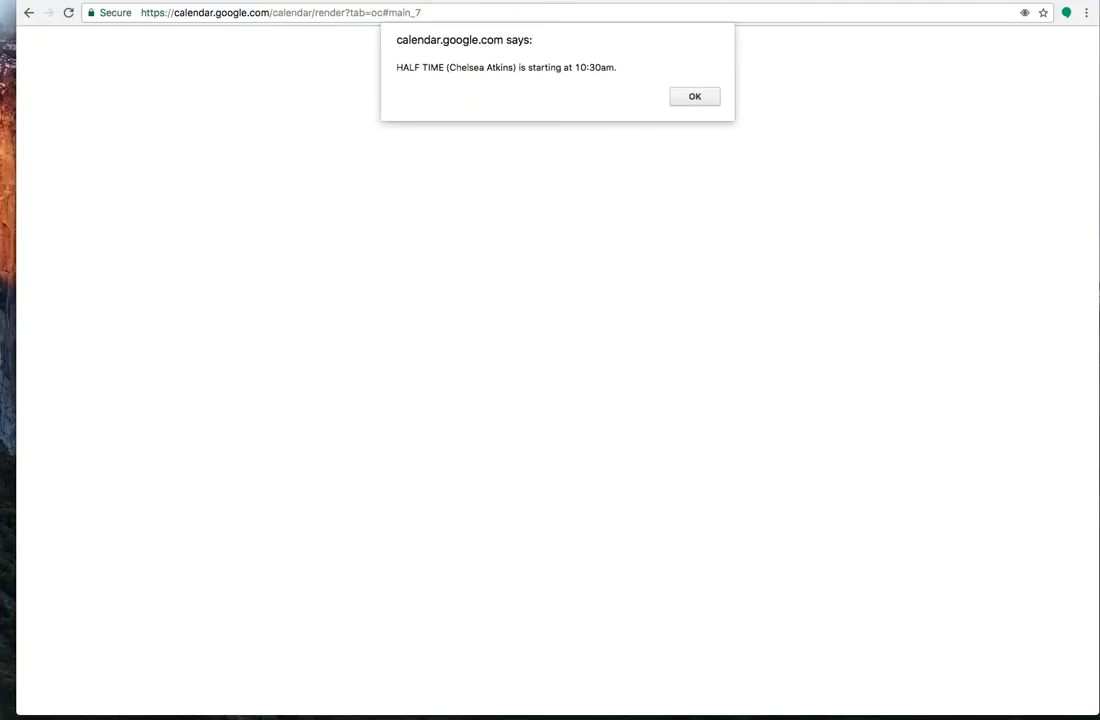
# Dismiss the Google Calendar event reminder and return to the buyer transaction form
pyautogui.click(695, 97)
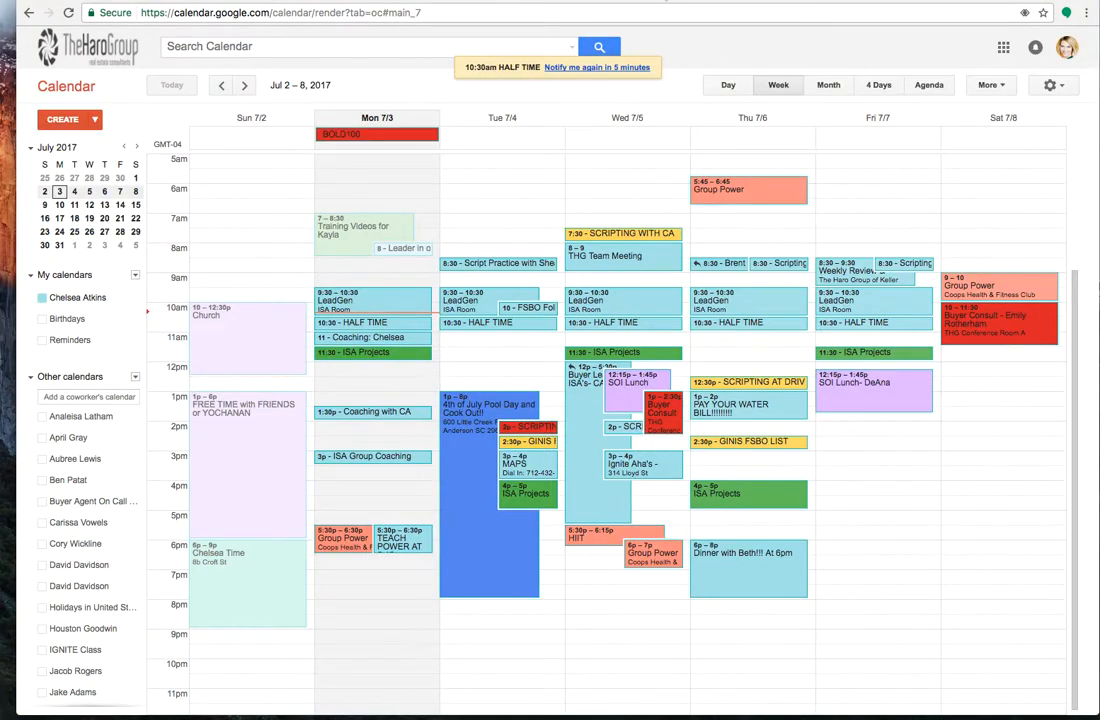
pyautogui.hotkey('ctrl', 'Tab')
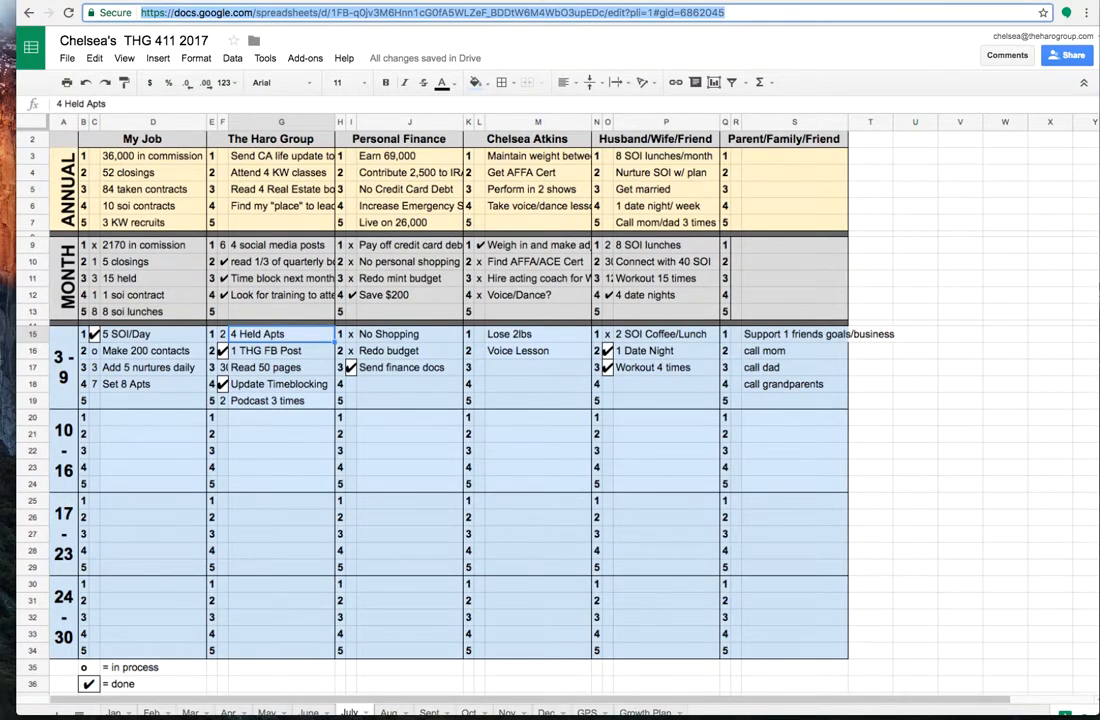
pyautogui.hotkey('ctrl', 'Tab')
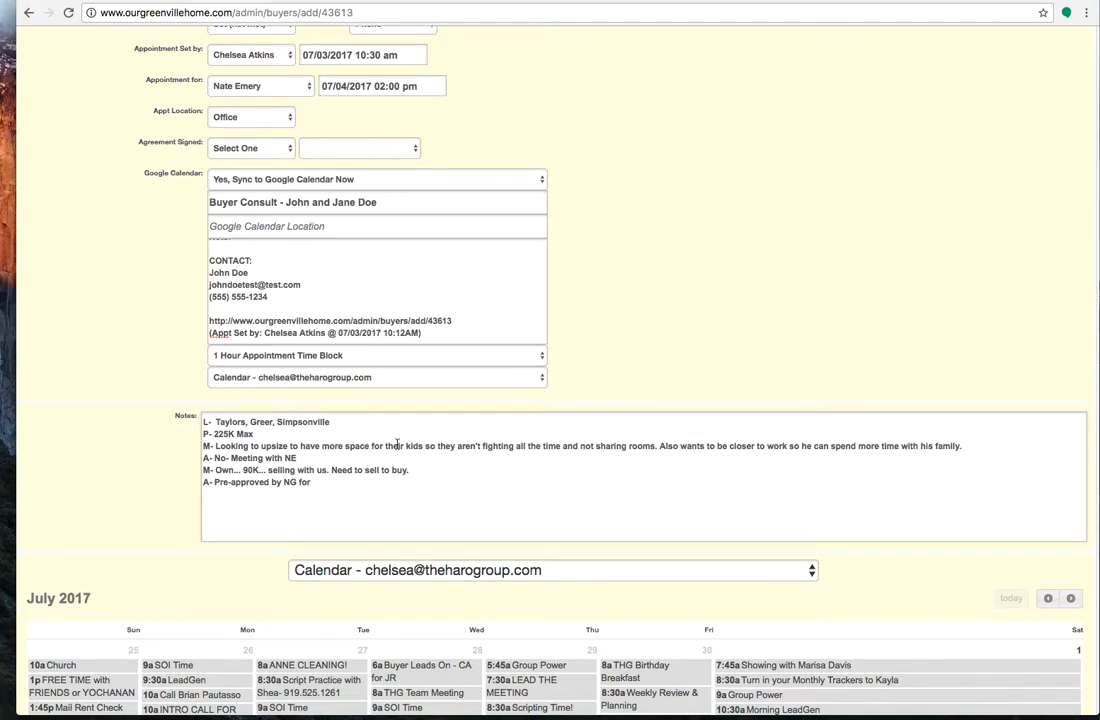
# Complete the pre-approval line in the notes with "250K max"
pyautogui.write('250K max')
# Review the available calendars, the July 2017 schedule and the completed buyer and appointment fields
pyautogui.click(537, 577)
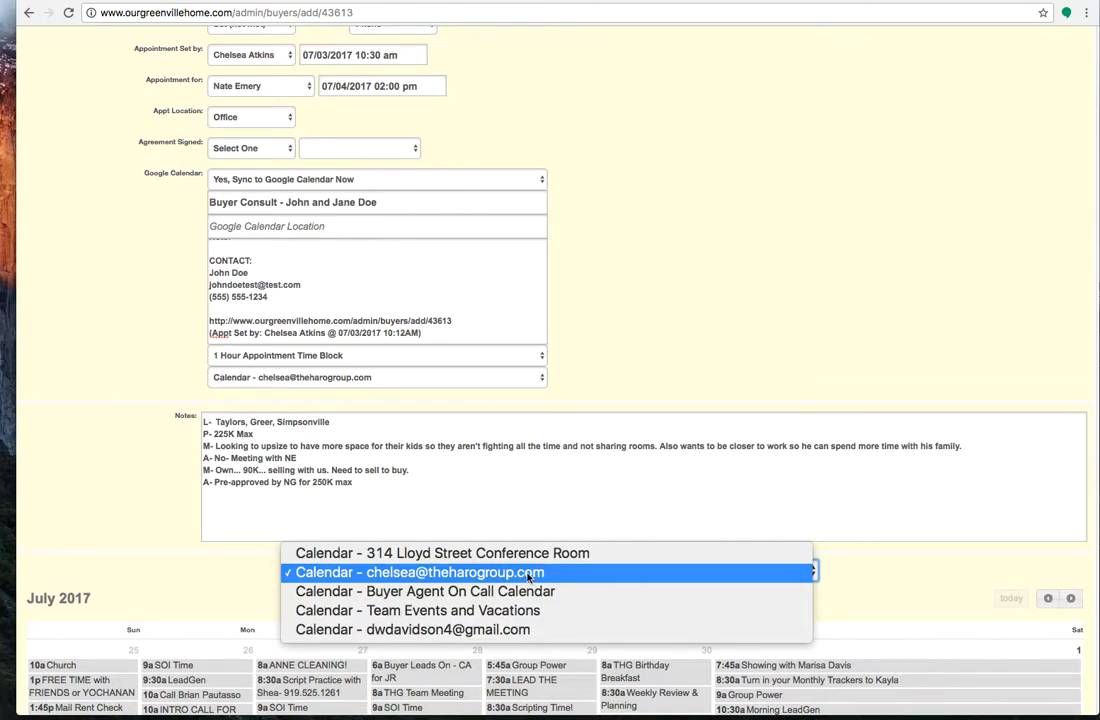
pyautogui.click(528, 577)
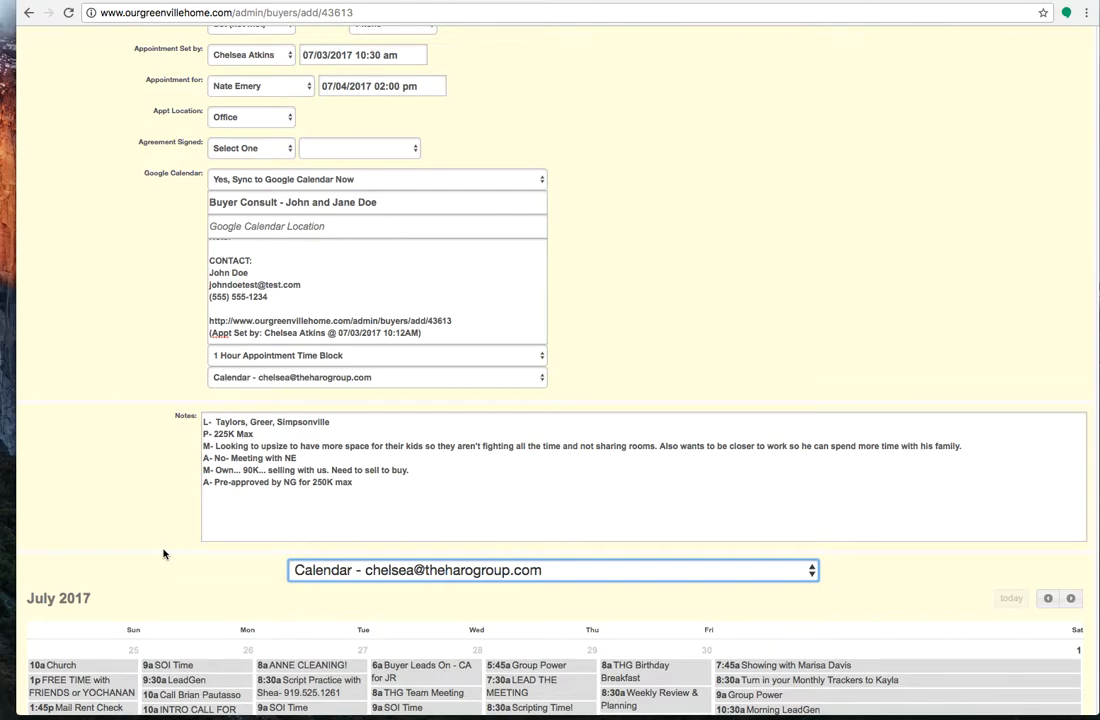
pyautogui.scroll(-15, 164, 554)
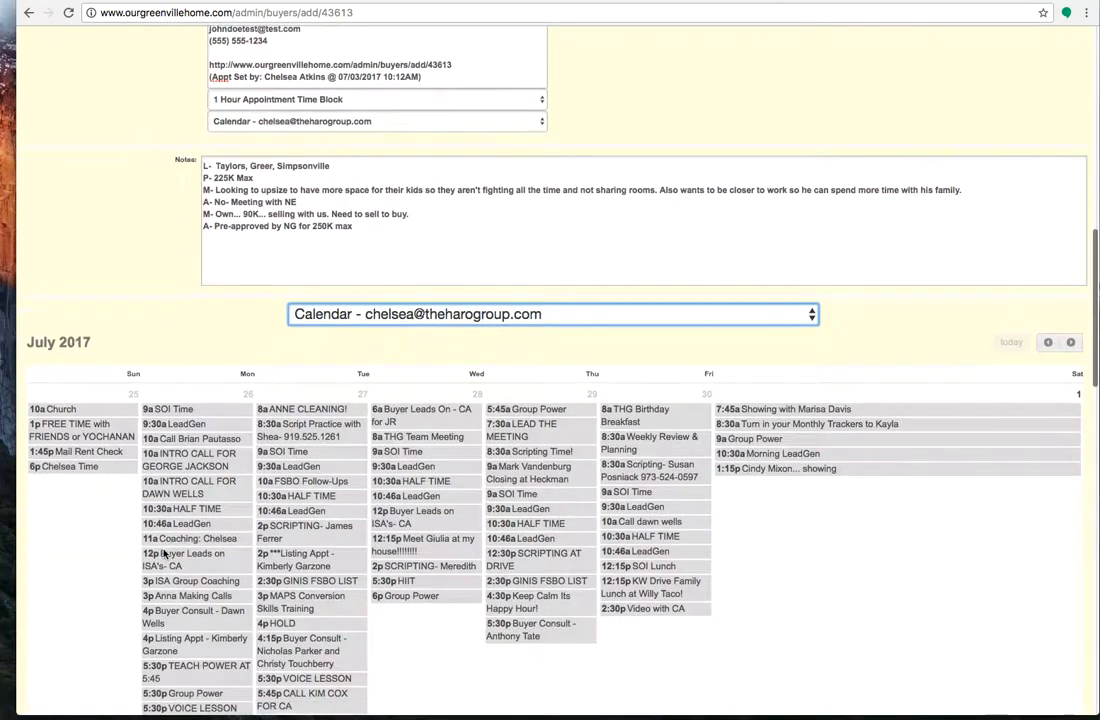
pyautogui.scroll(-6, 164, 554)
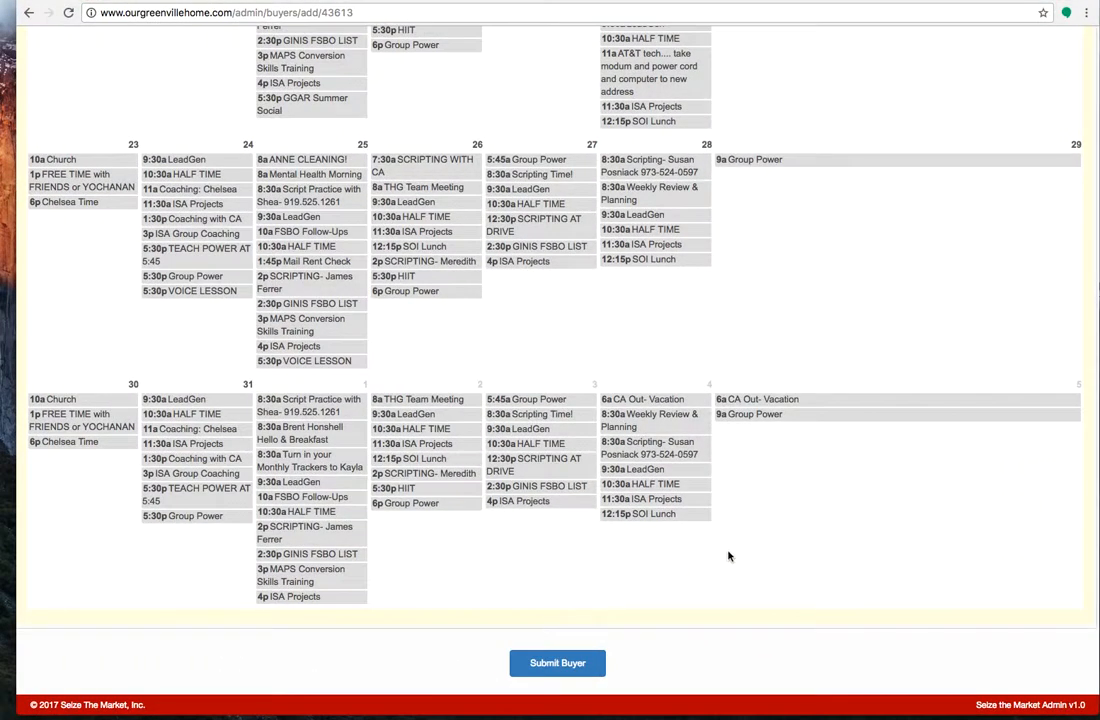
pyautogui.scroll(5, 728, 555)
pyautogui.scroll(15, 728, 555)
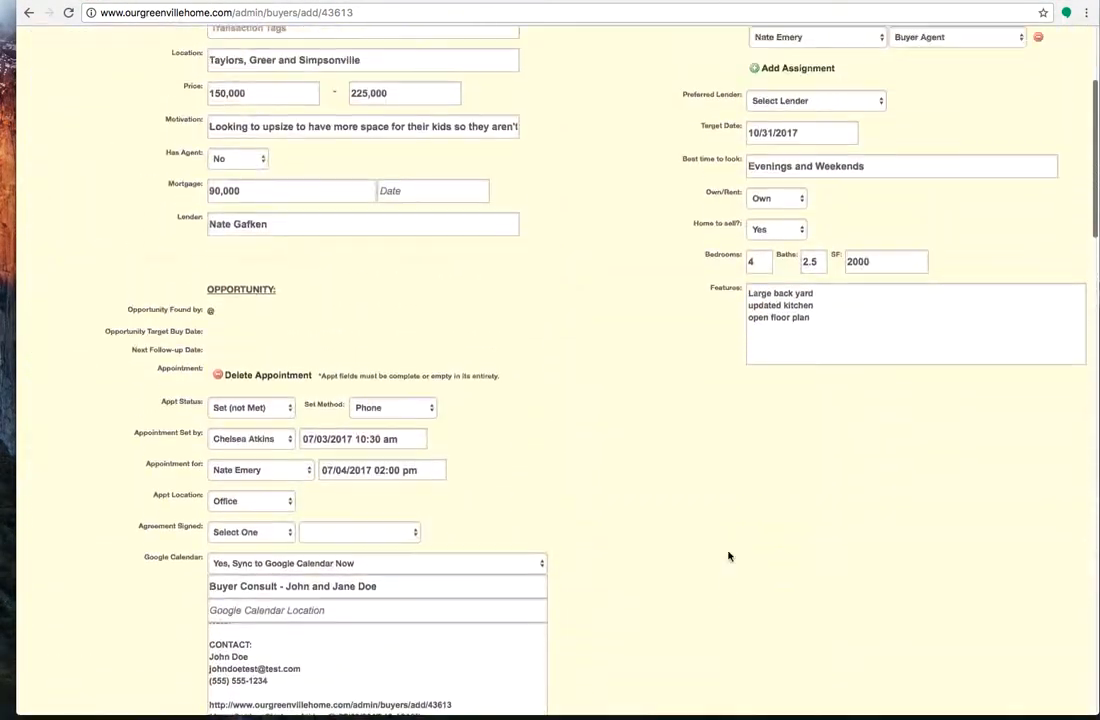